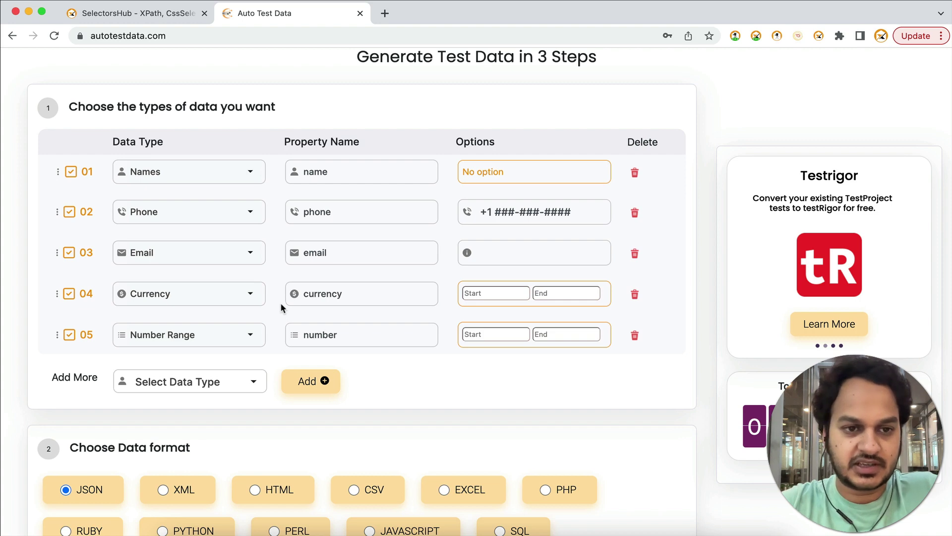
Delete the Currency and Number Range rows from the field table, keeping Names, Phone and Email
scroll(239, 192, up, 3)
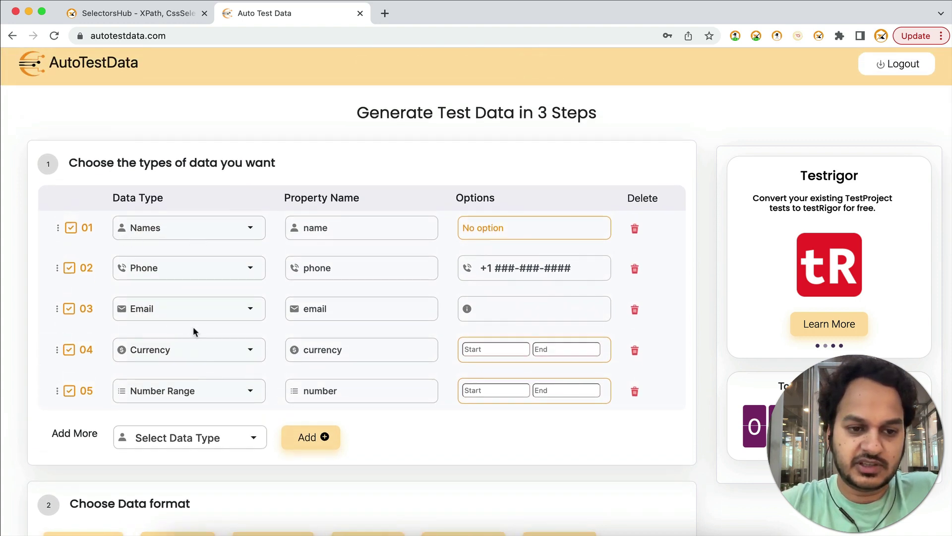
scroll(191, 441, down, 3)
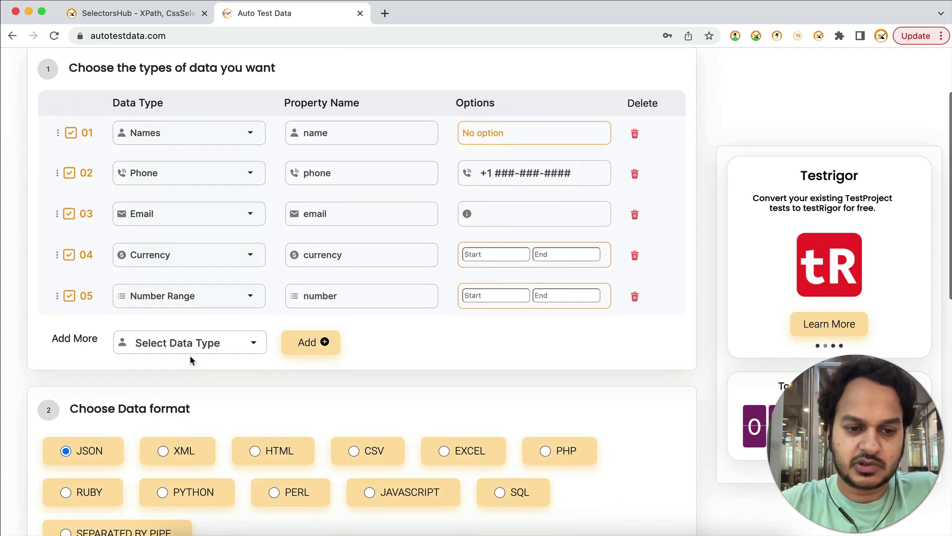
click(190, 349)
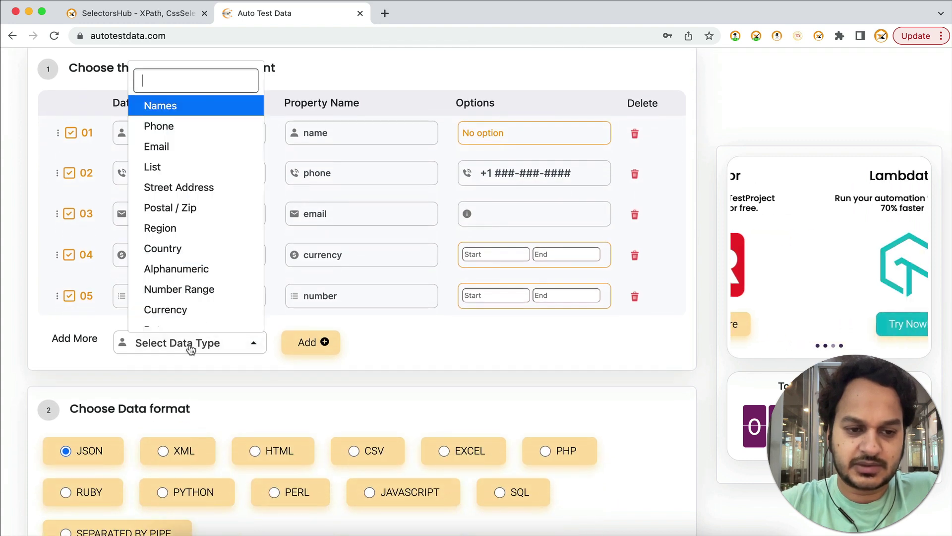
click(365, 391)
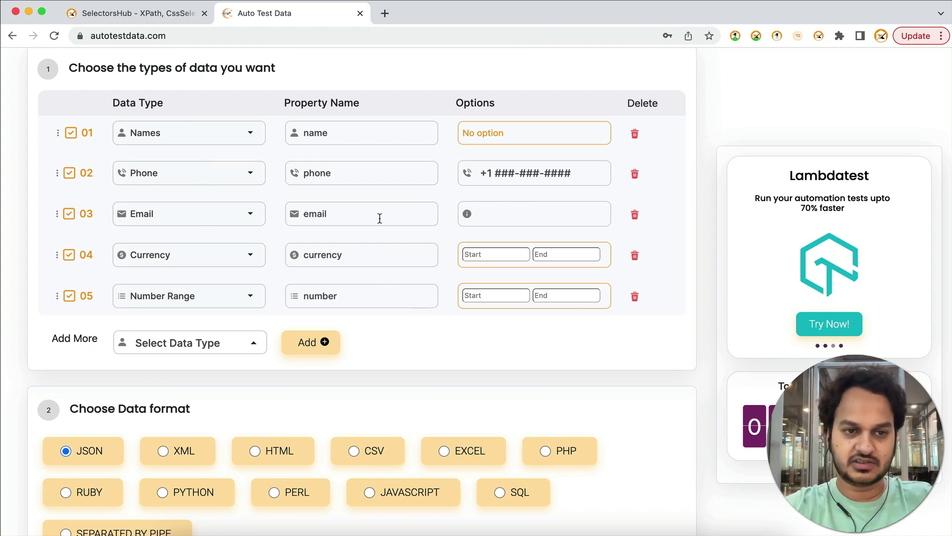
click(634, 256)
click(633, 256)
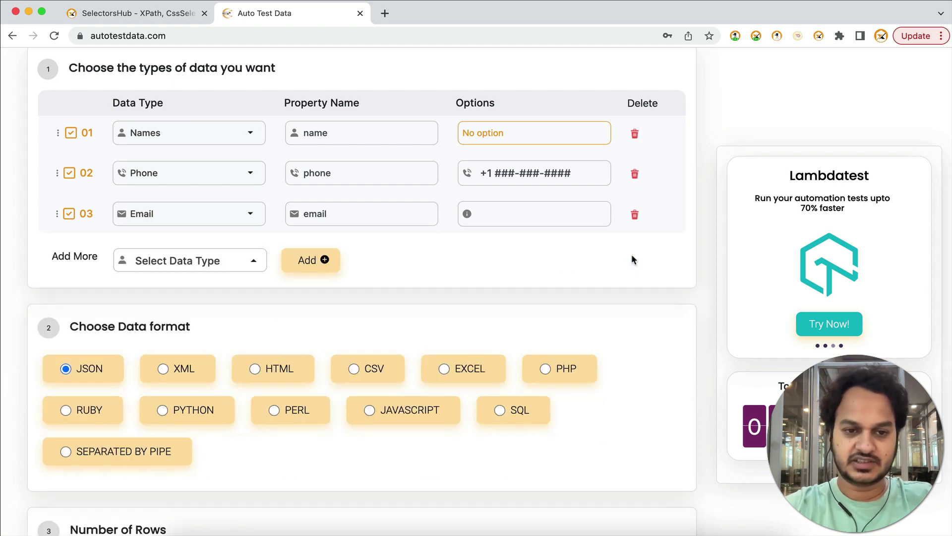
With 10 rows and JSON selected, generate the data and review the name, phone and email preview
scroll(229, 298, down, 3)
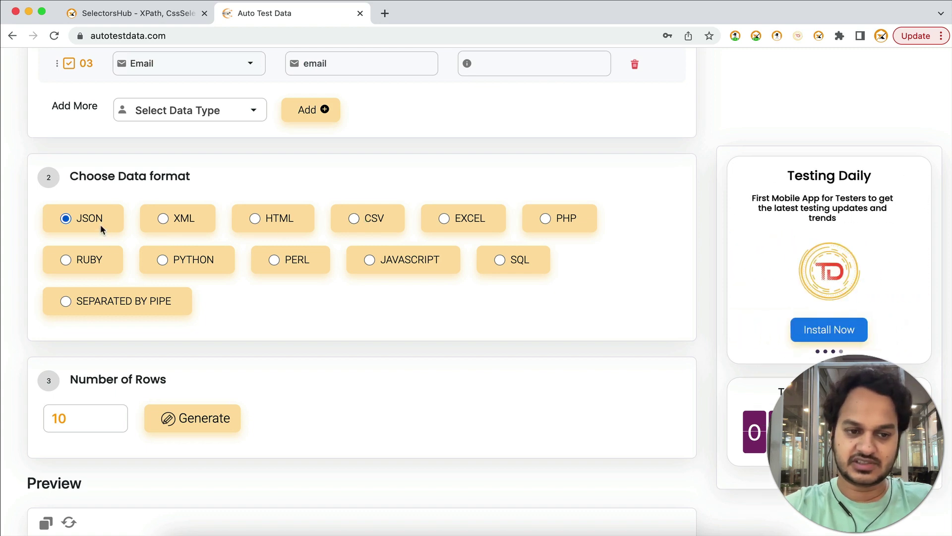
scroll(100, 224, down, 5)
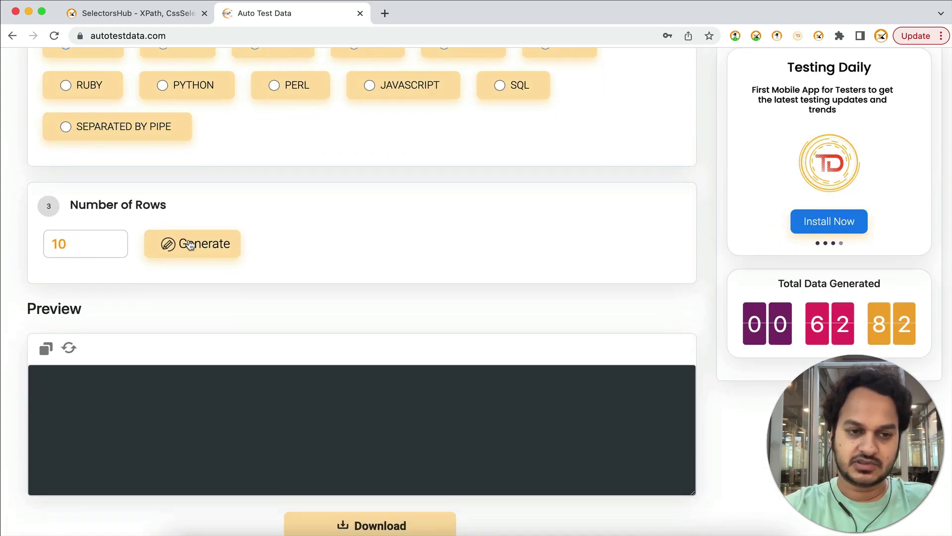
click(190, 247)
scroll(190, 247, down, 3)
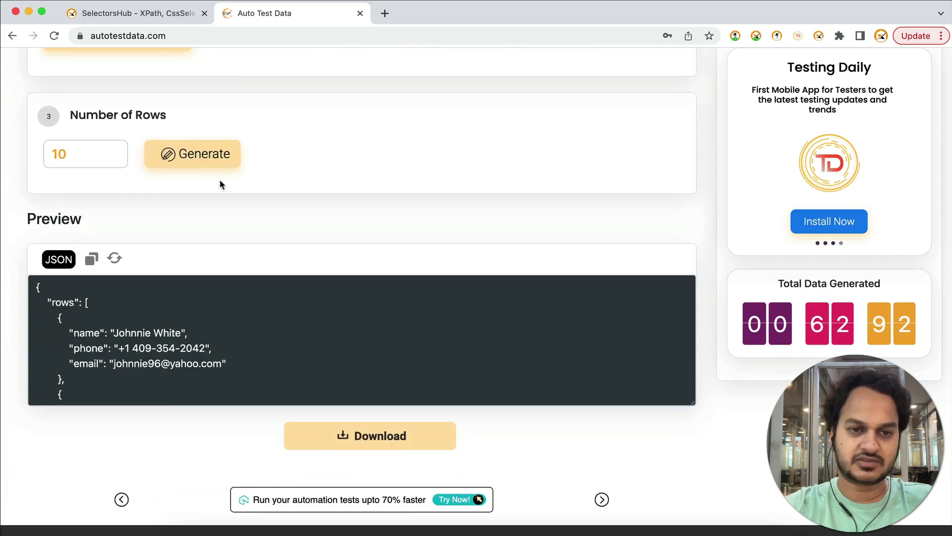
scroll(221, 184, up, 10)
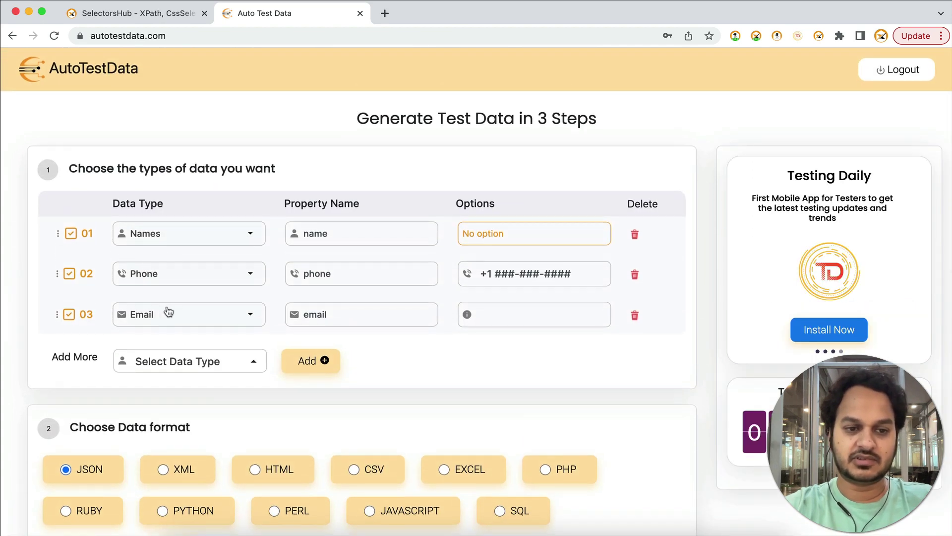
scroll(195, 323, down, 8)
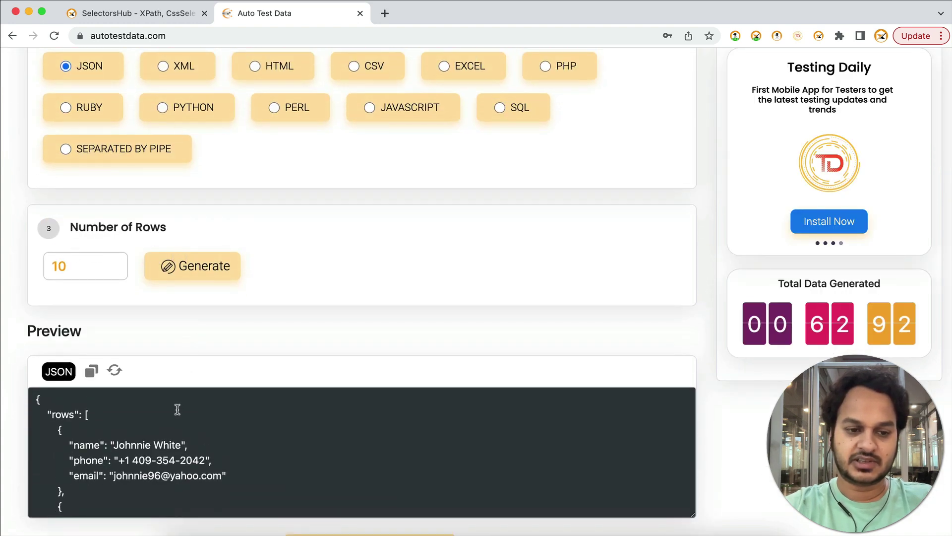
scroll(138, 460, down, 3)
scroll(138, 460, down, 12)
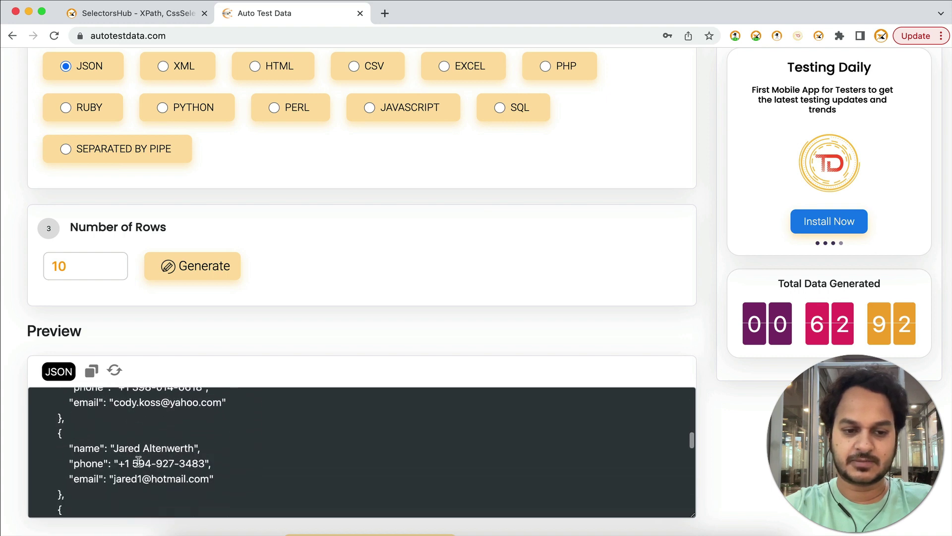
scroll(138, 461, down, 2)
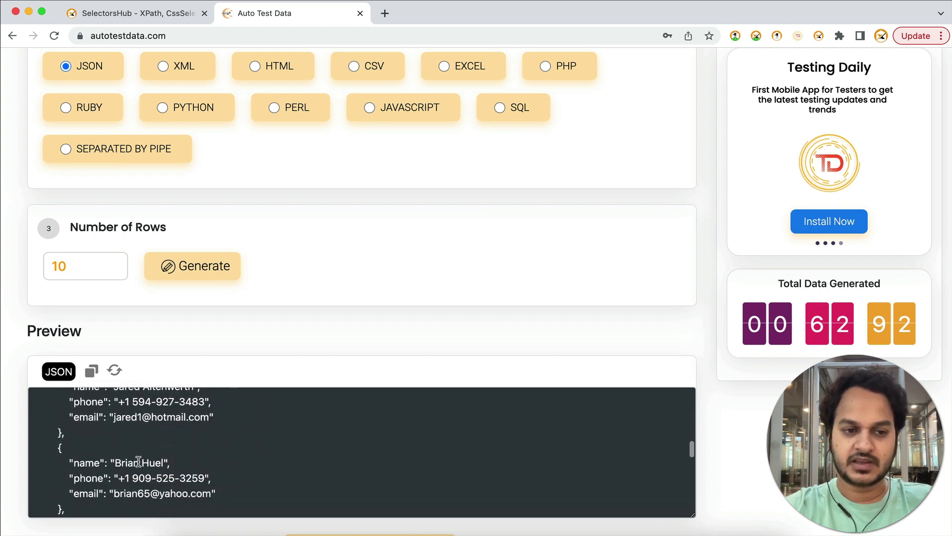
Change Number of Rows from 10 to 100 and regenerate the JSON preview
click(82, 260)
text(0)
click(183, 266)
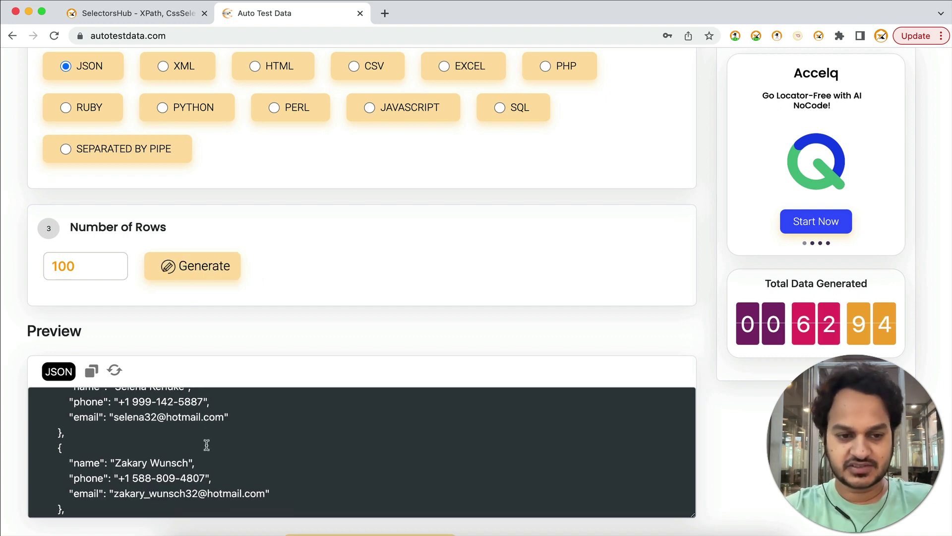
scroll(206, 445, up, 10)
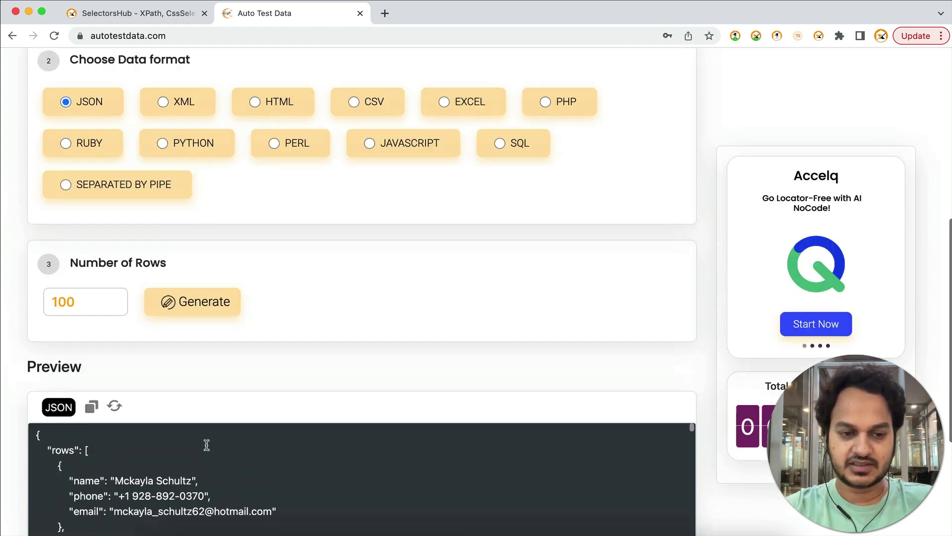
scroll(206, 444, up, 8)
scroll(206, 444, down, 8)
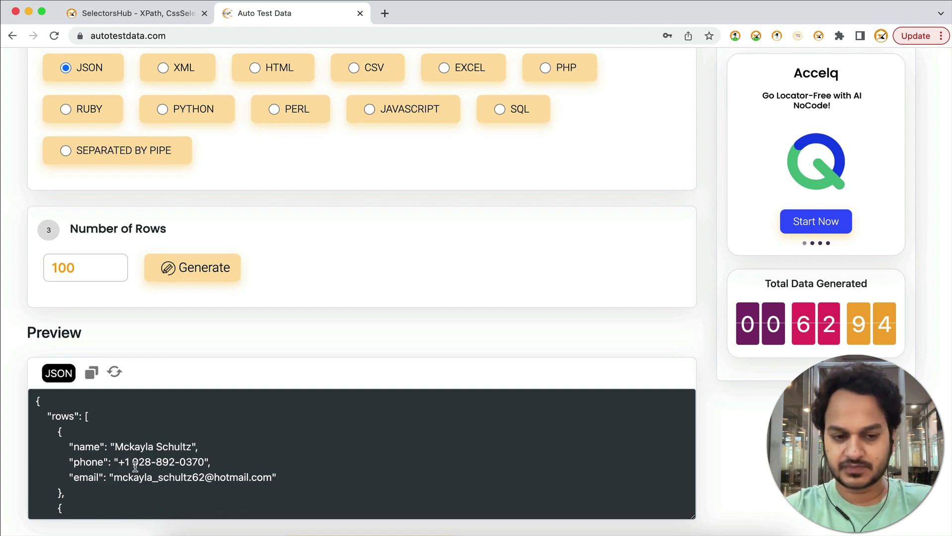
scroll(233, 474, down, 5)
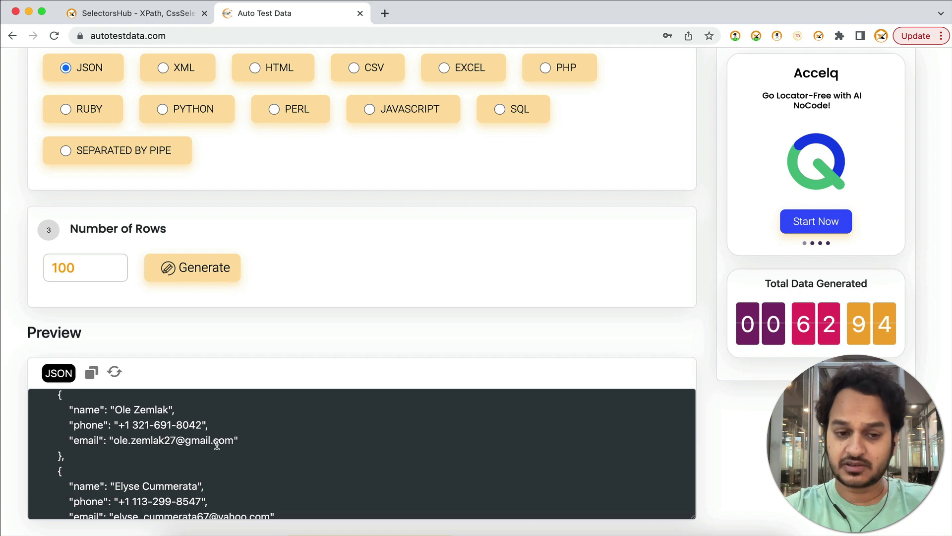
scroll(216, 444, up, 5)
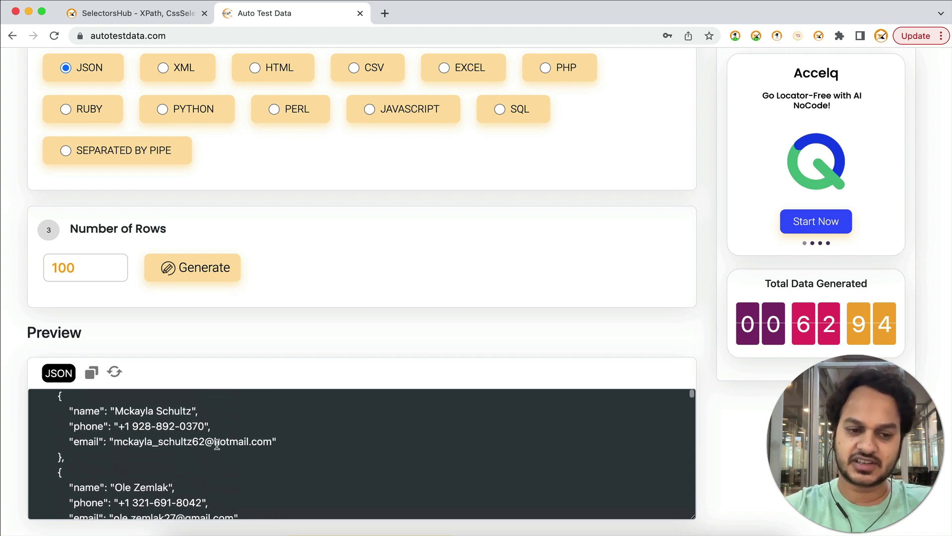
scroll(377, 310, up, 2)
scroll(377, 310, up, 6)
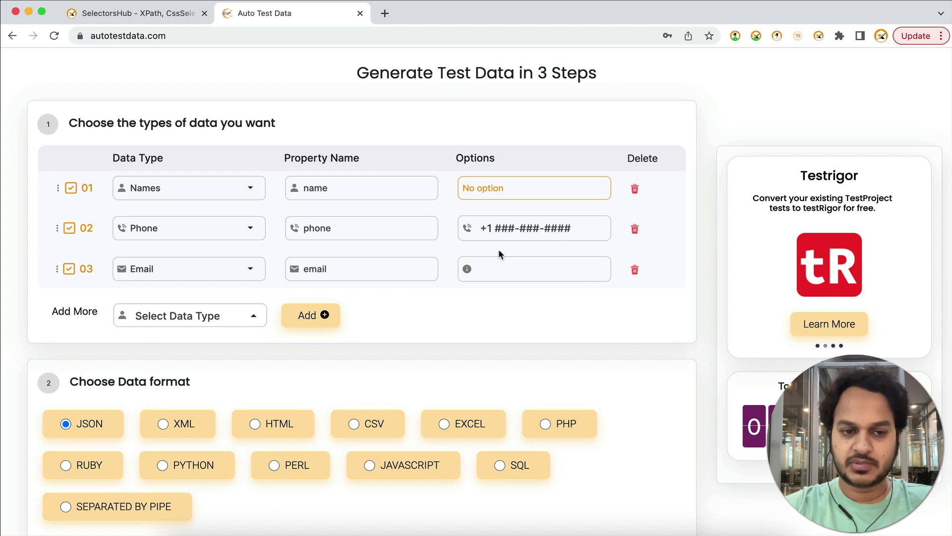
Enter gmail.com in the Email row's Options and regenerate the 100-row preview
mouse_move(468, 270)
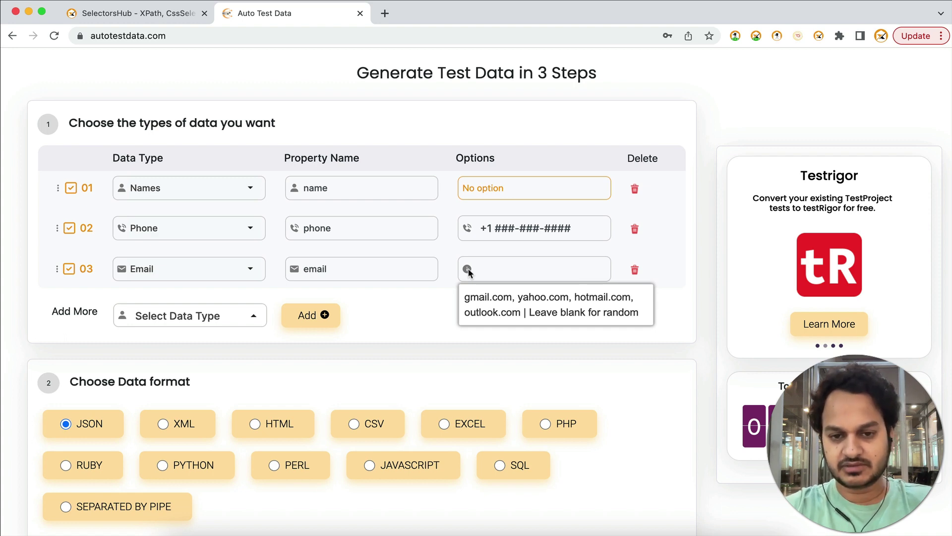
text(mail.com)
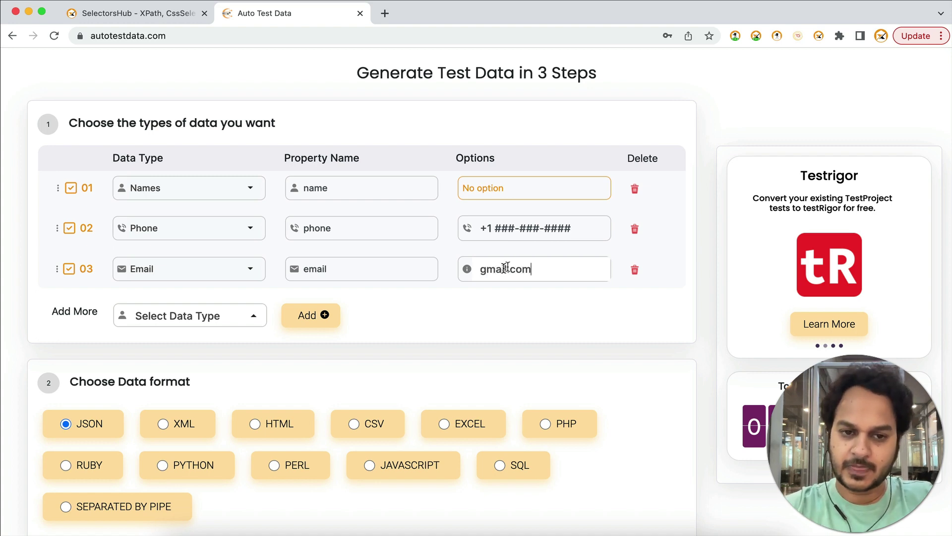
scroll(390, 320, down, 6)
click(191, 331)
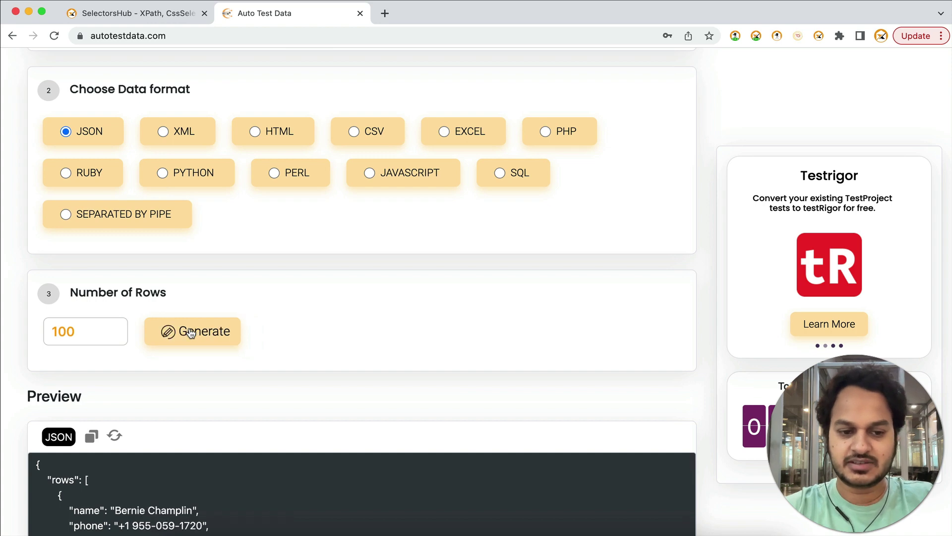
scroll(191, 331, down, 2)
scroll(176, 432, down, 1)
scroll(176, 432, down, 2)
scroll(240, 453, down, 5)
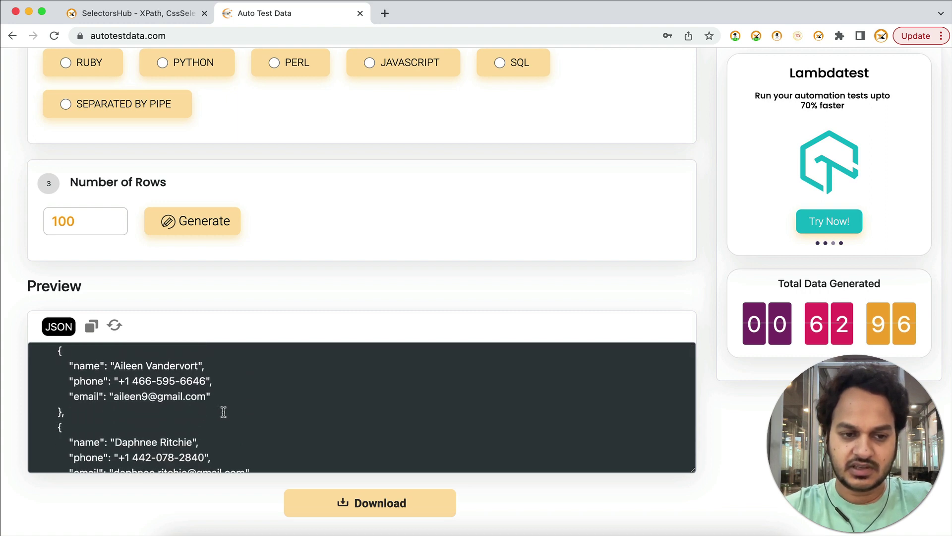
scroll(208, 399, up, 8)
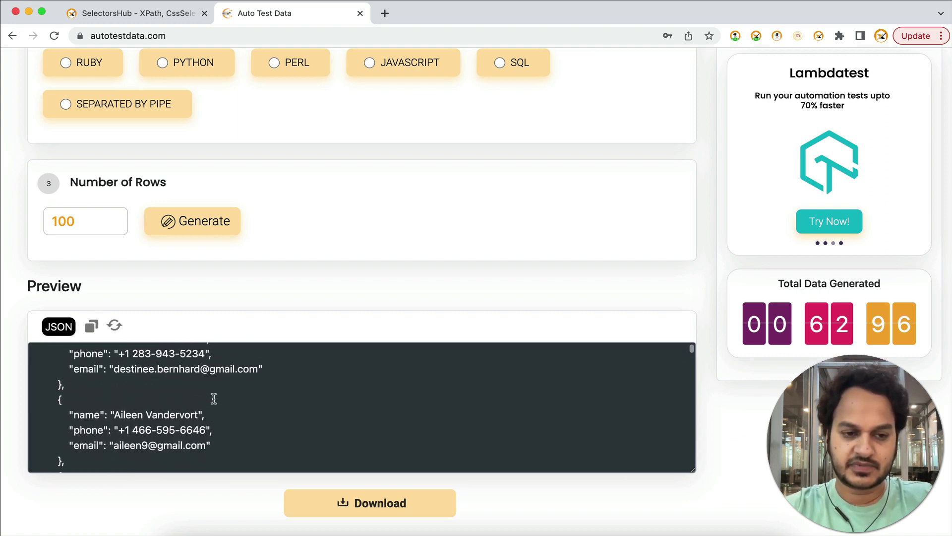
scroll(214, 398, up, 8)
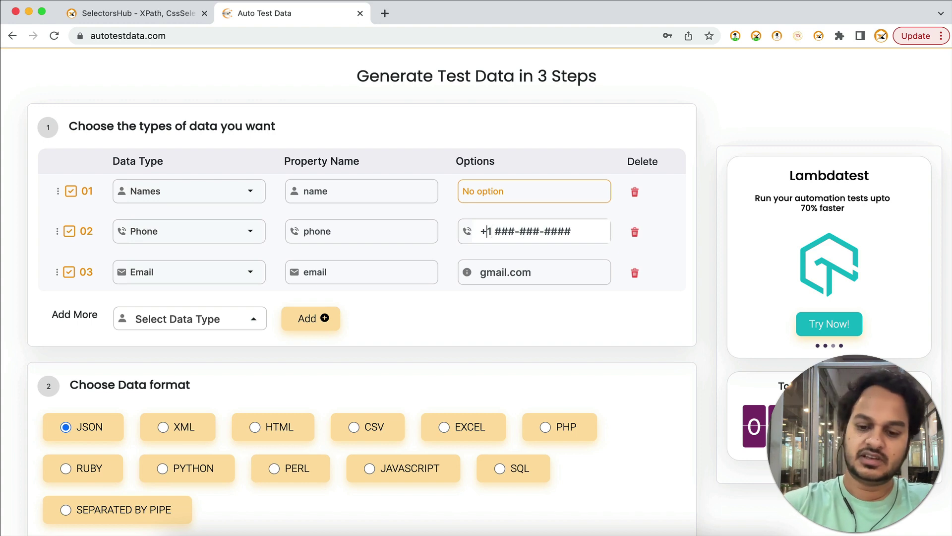
Change the phone pattern's country code to +91 and regenerate the JSON data
text(9)
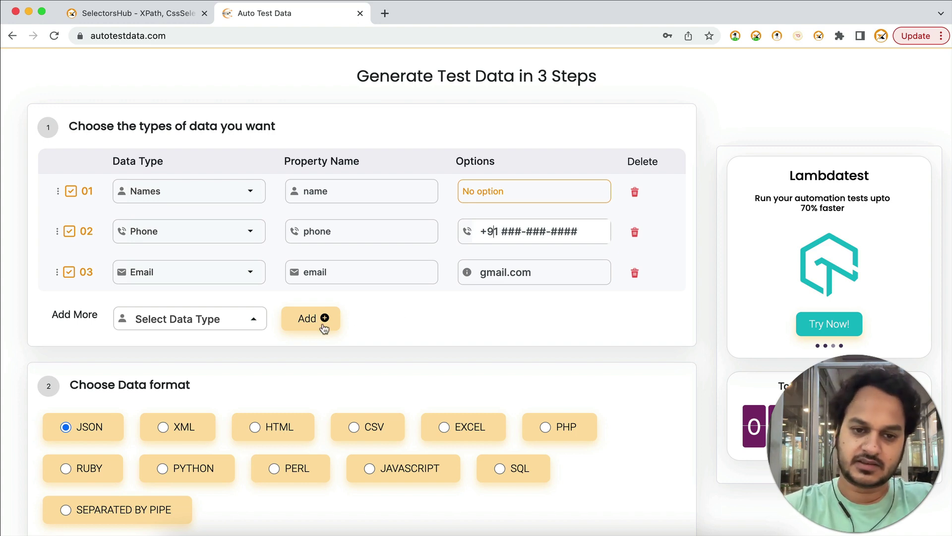
scroll(355, 329, down, 3)
scroll(239, 398, down, 2)
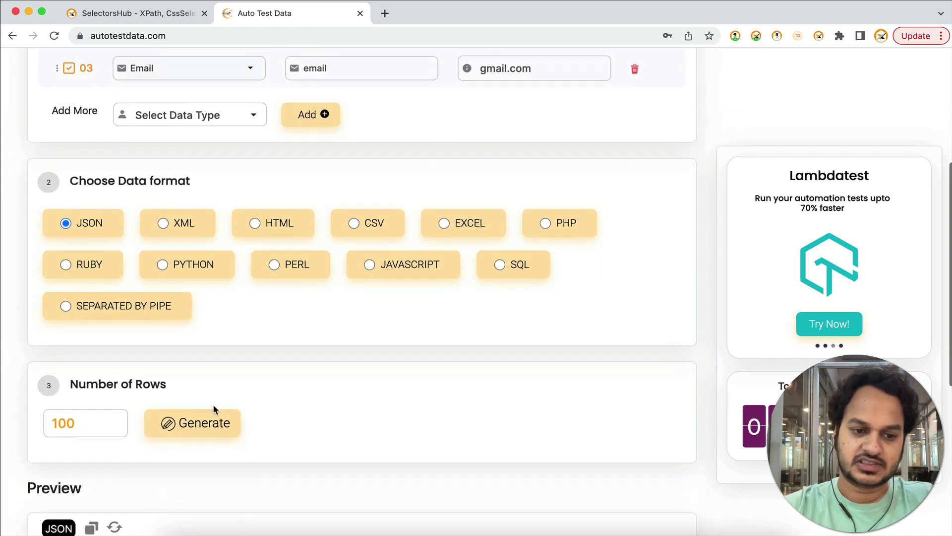
click(213, 409)
scroll(213, 421, down, 3)
scroll(210, 419, down, 1)
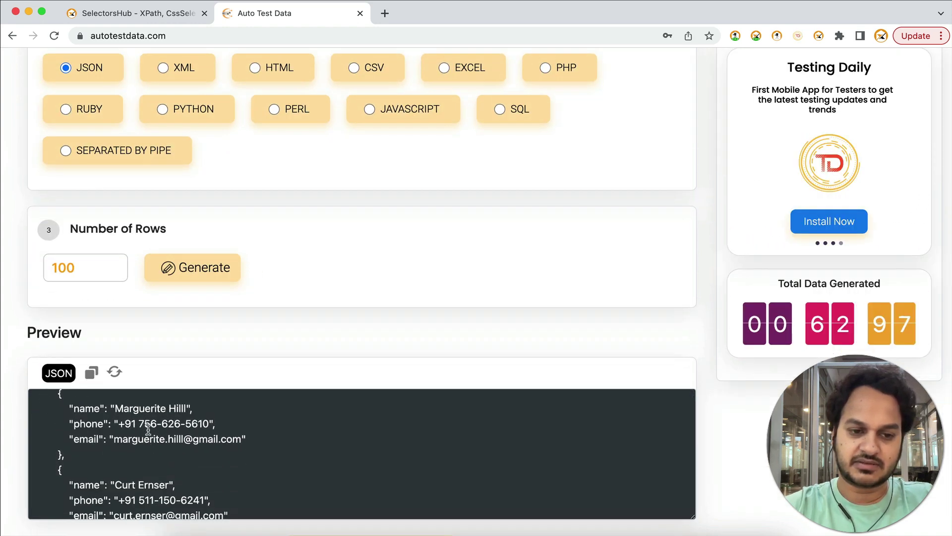
scroll(161, 448, down, 2)
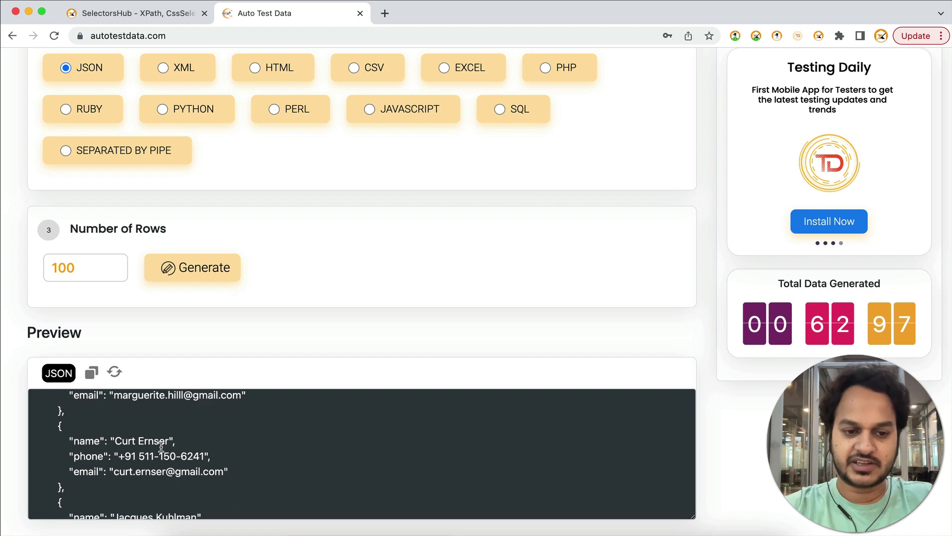
scroll(162, 448, down, 4)
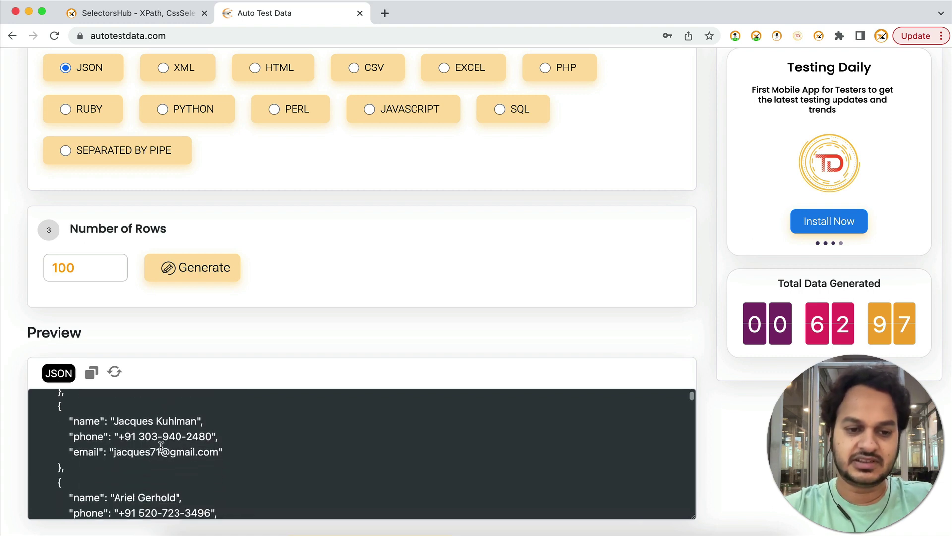
scroll(161, 448, up, 8)
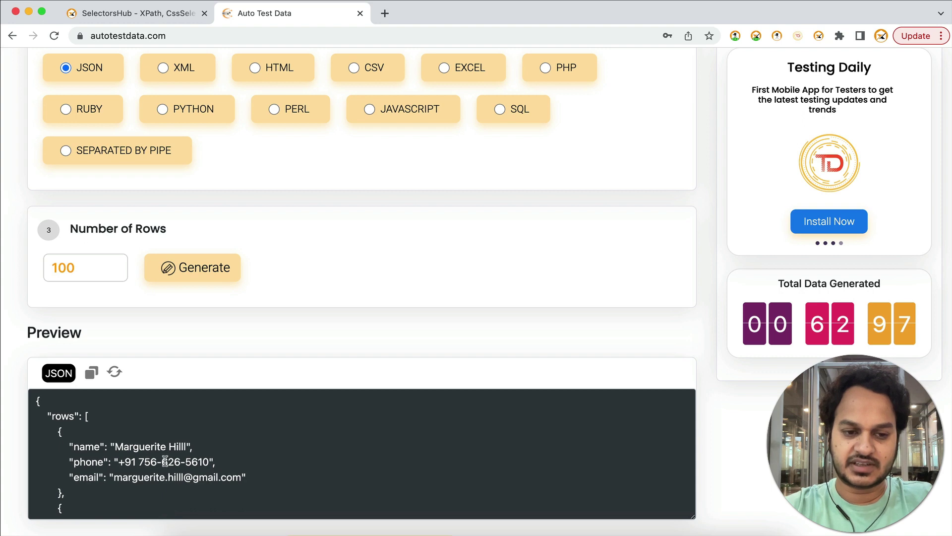
scroll(248, 432, up, 10)
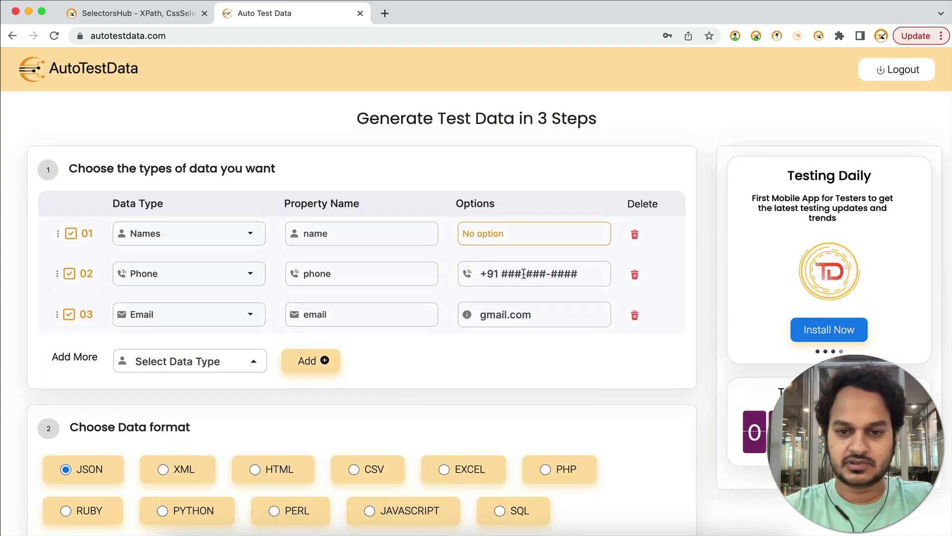
Reshape the phone pattern to +91-########## and regenerate the 100-row JSON preview
click(524, 274)
key(BackSpace)
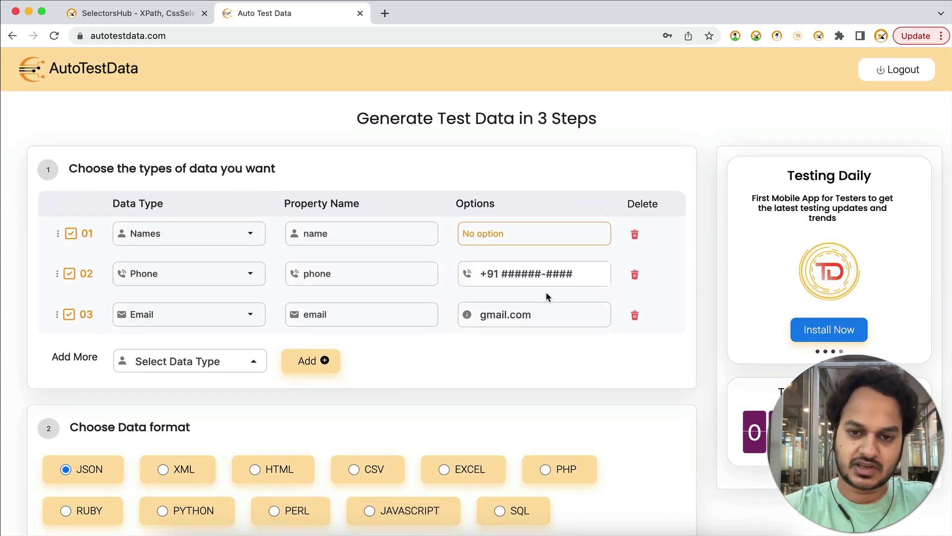
click(546, 273)
key(BackSpace)
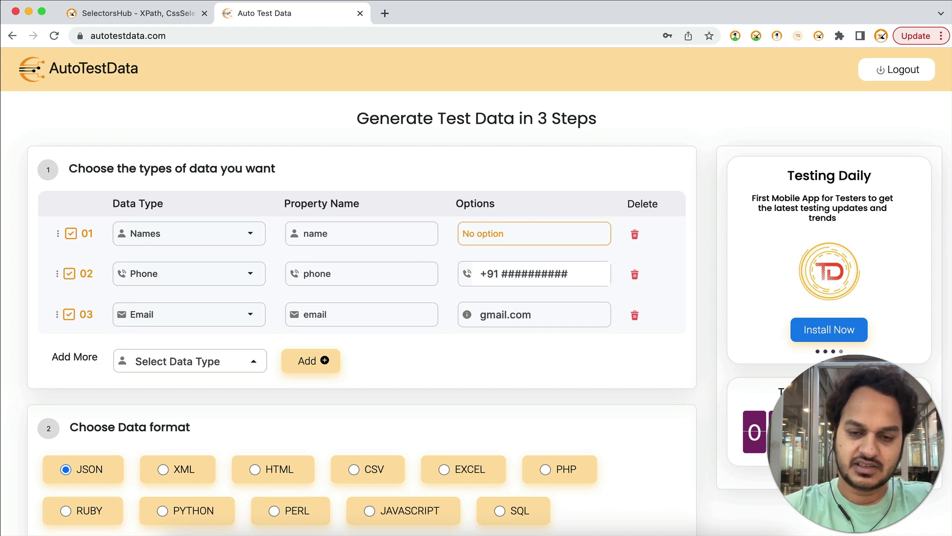
click(501, 275)
text(-)
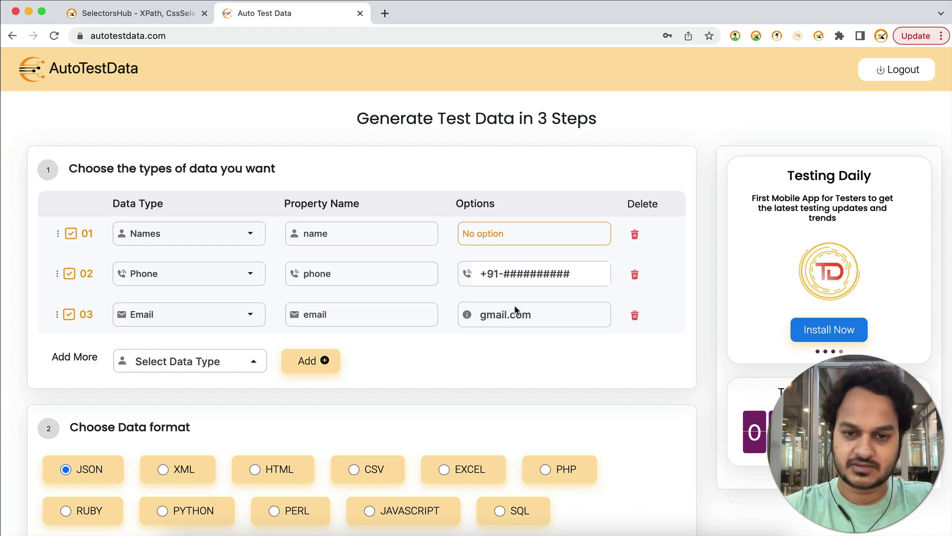
scroll(316, 358, down, 6)
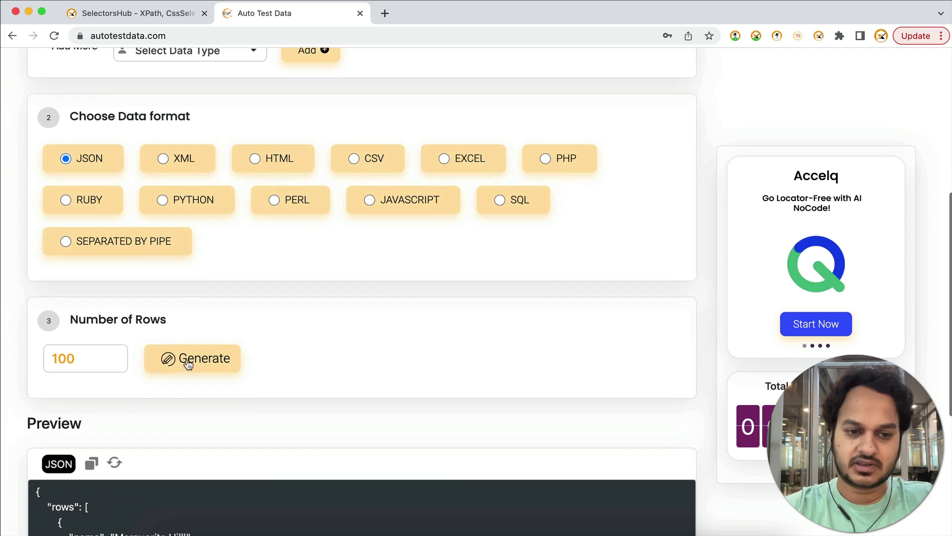
click(188, 364)
scroll(187, 362, down, 3)
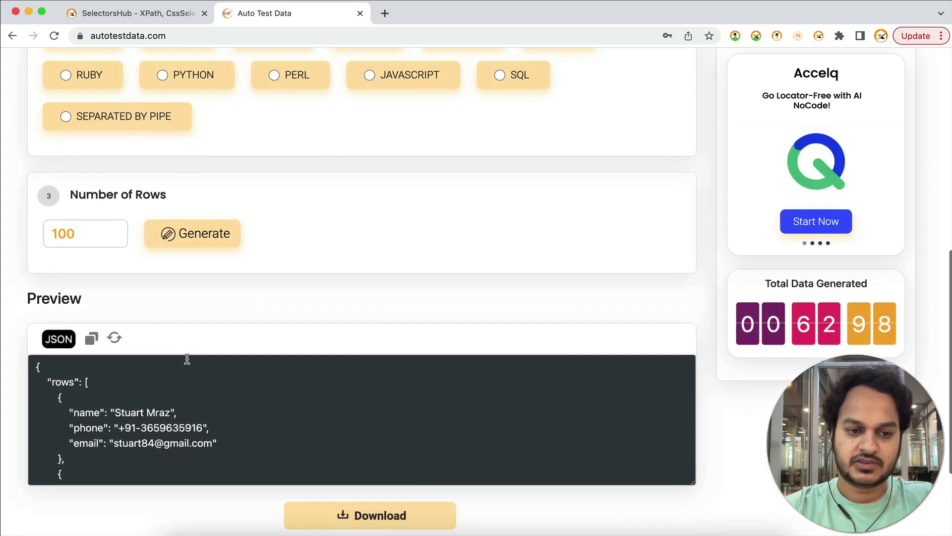
scroll(165, 425, down, 5)
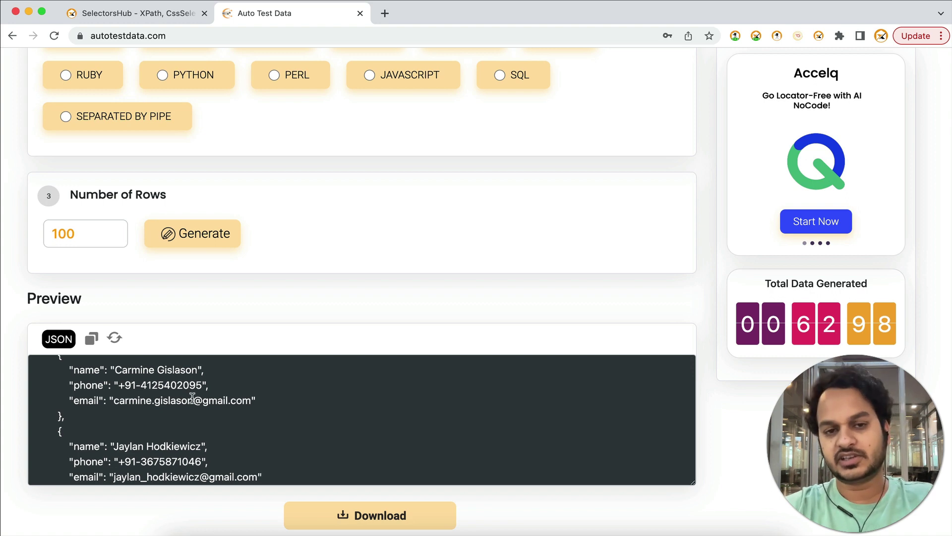
scroll(193, 397, down, 1)
Generate the data as CSV and download it as download (3).csv
scroll(191, 396, up, 5)
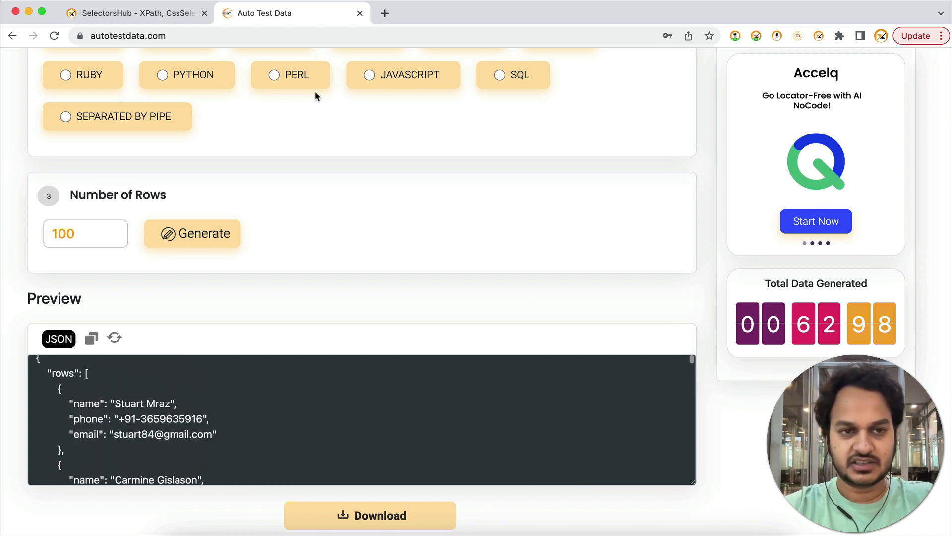
scroll(316, 94, up, 4)
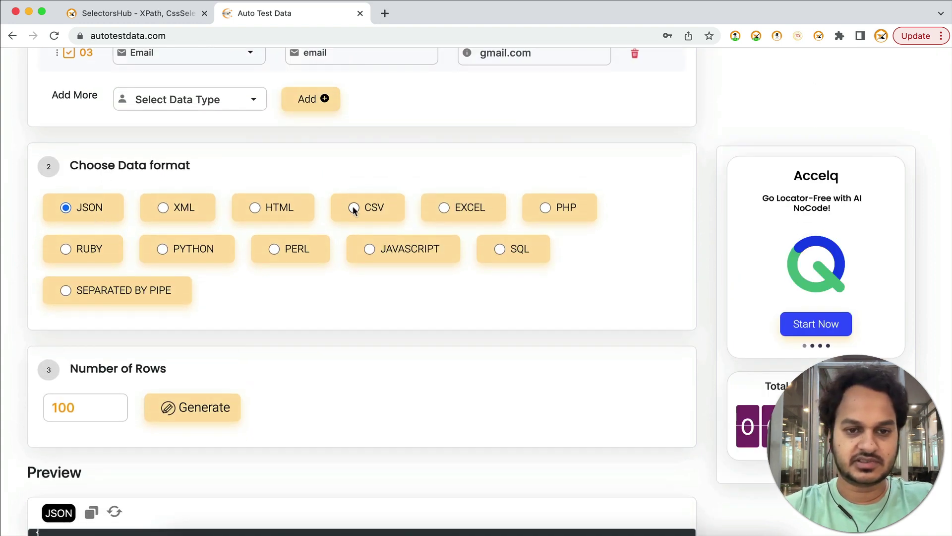
click(234, 410)
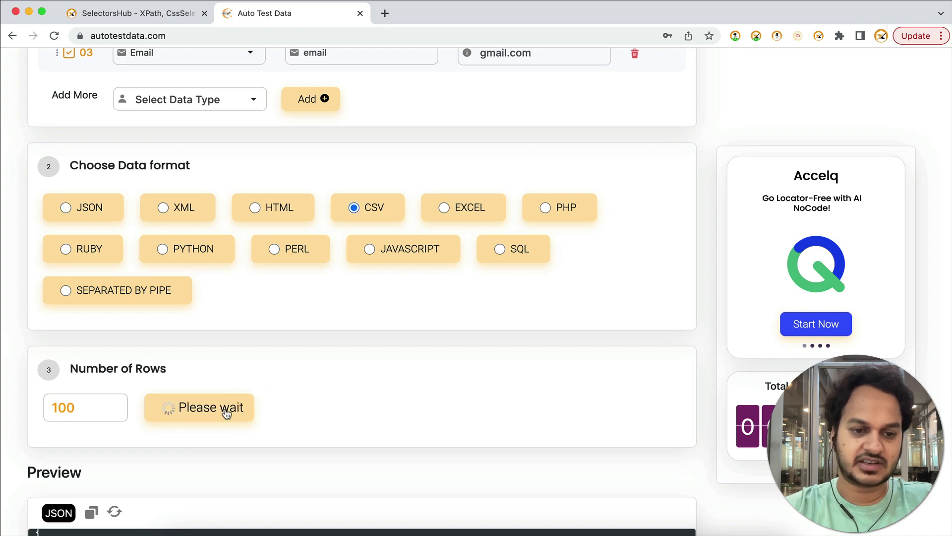
scroll(225, 413, down, 5)
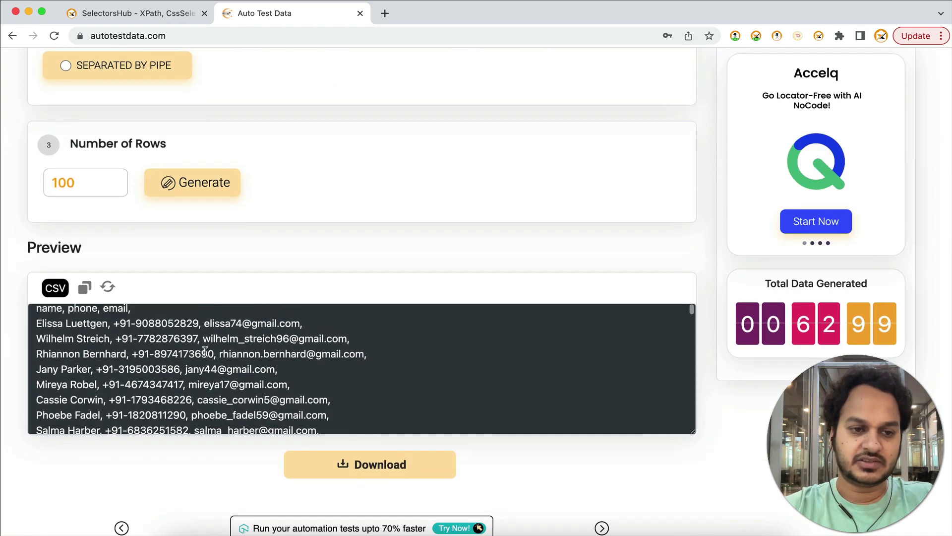
scroll(204, 350, up, 1)
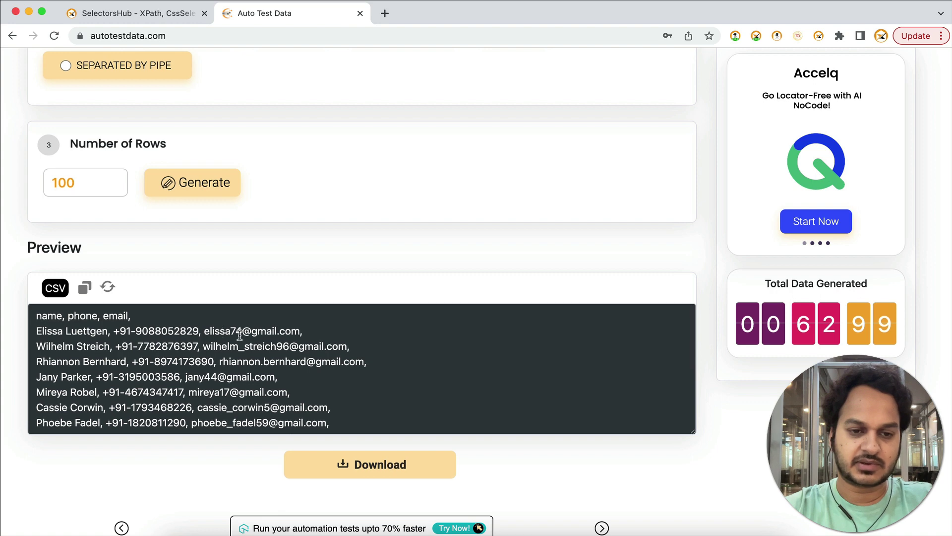
scroll(240, 382, down, 3)
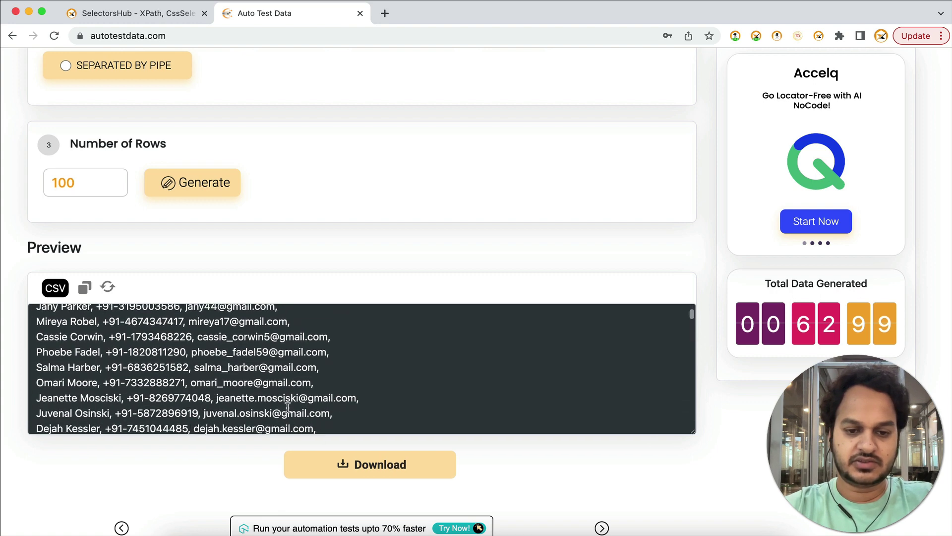
click(335, 475)
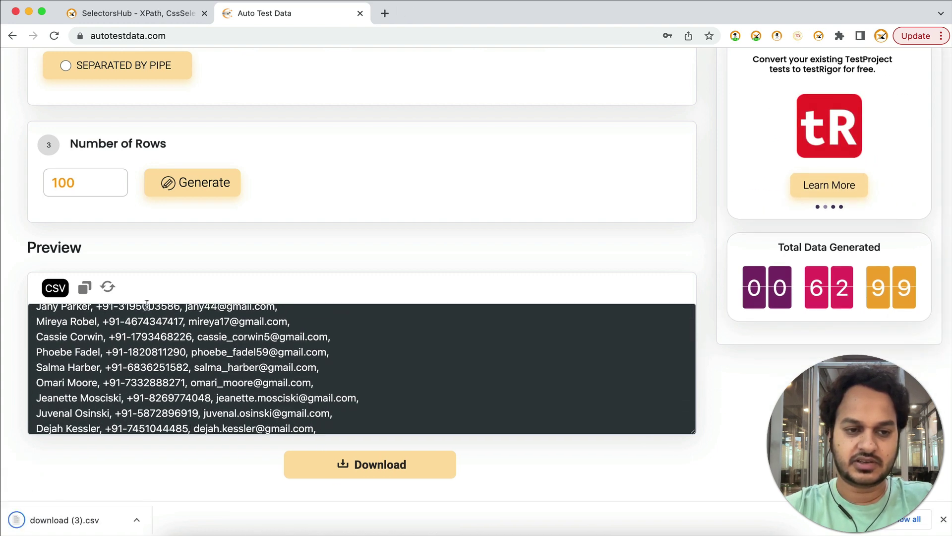
Copy the CSV output into a new note in Notes, then return to the browser
click(86, 289)
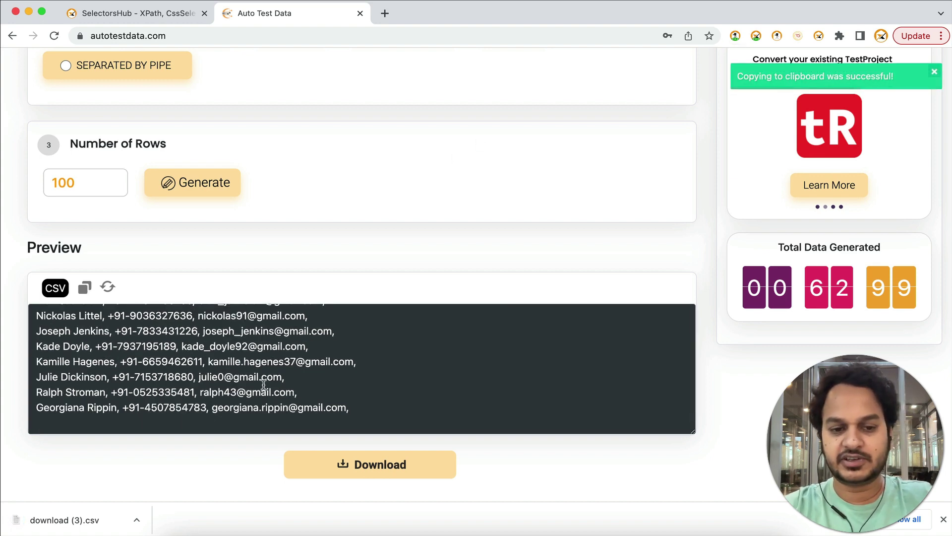
key(super+Tab)
key(super+Tab)
key(super+Tab)
key(super+Tab)
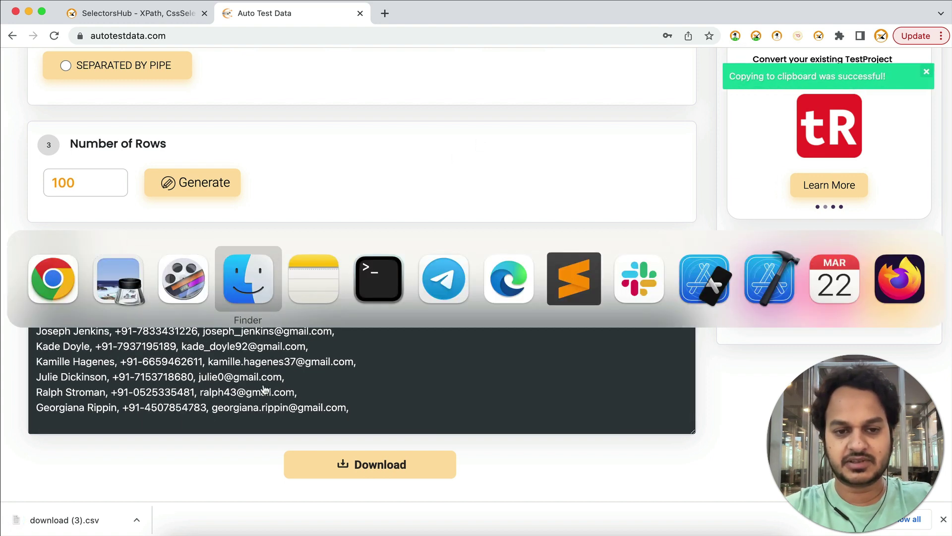
key(super+v)
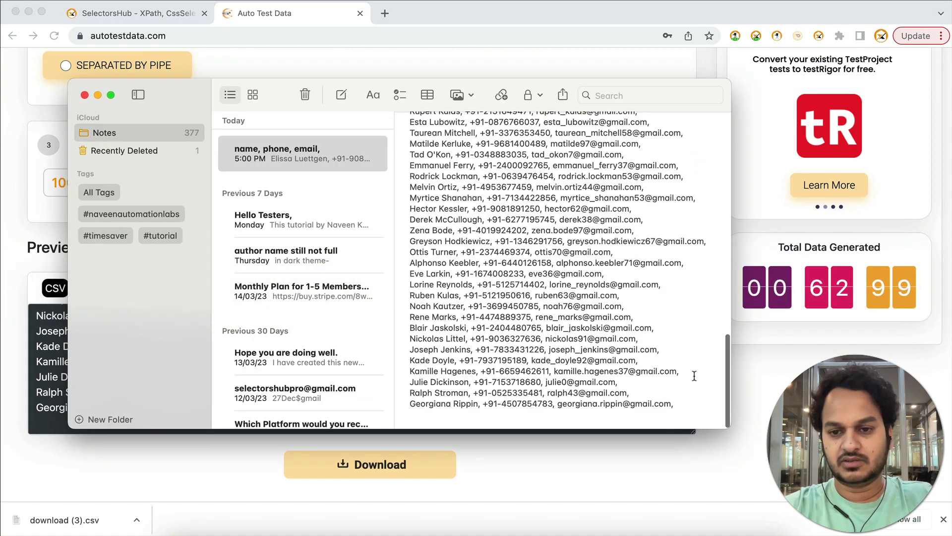
drag(730, 427, 907, 428)
scroll(747, 353, up, 10)
scroll(746, 353, up, 10)
key(super+Tab)
scroll(440, 289, up, 10)
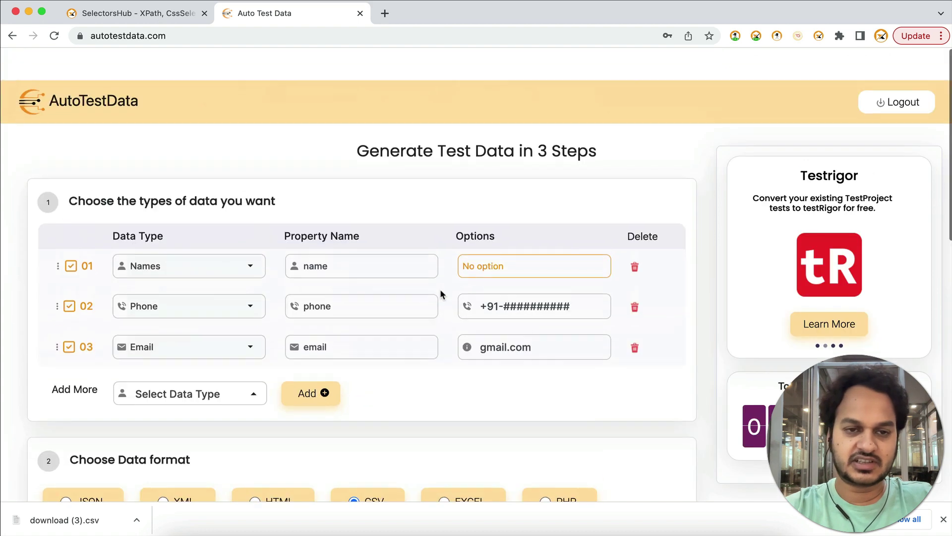
scroll(440, 289, down, 1)
click(635, 235)
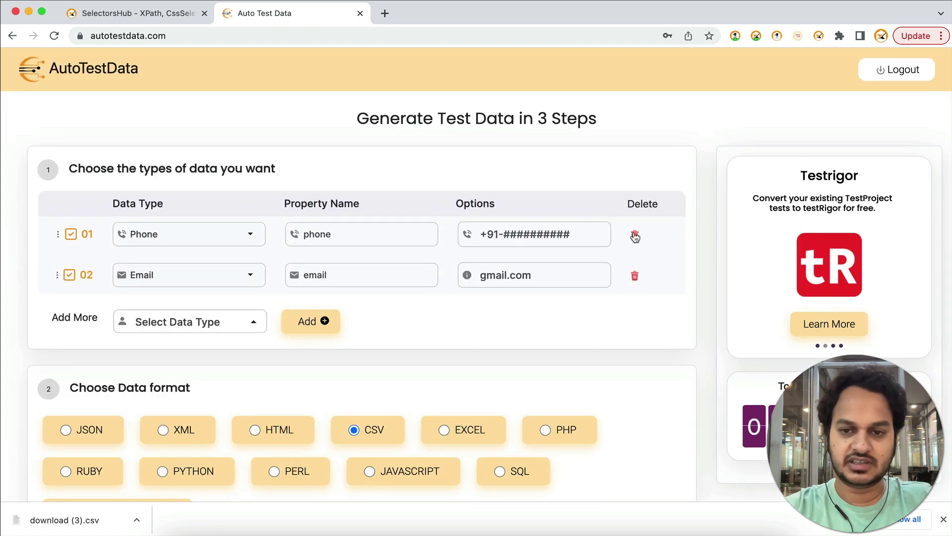
click(635, 235)
scroll(296, 313, down, 5)
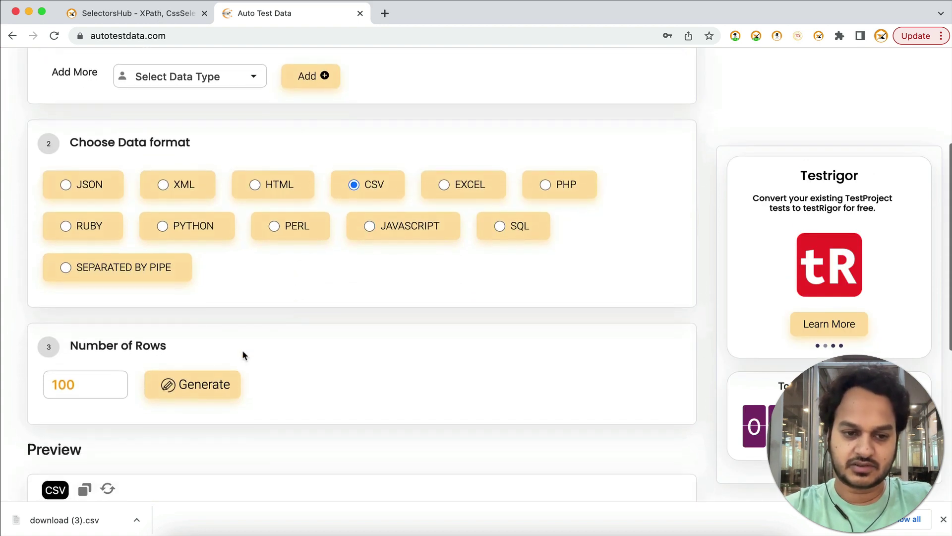
click(197, 387)
scroll(197, 387, down, 3)
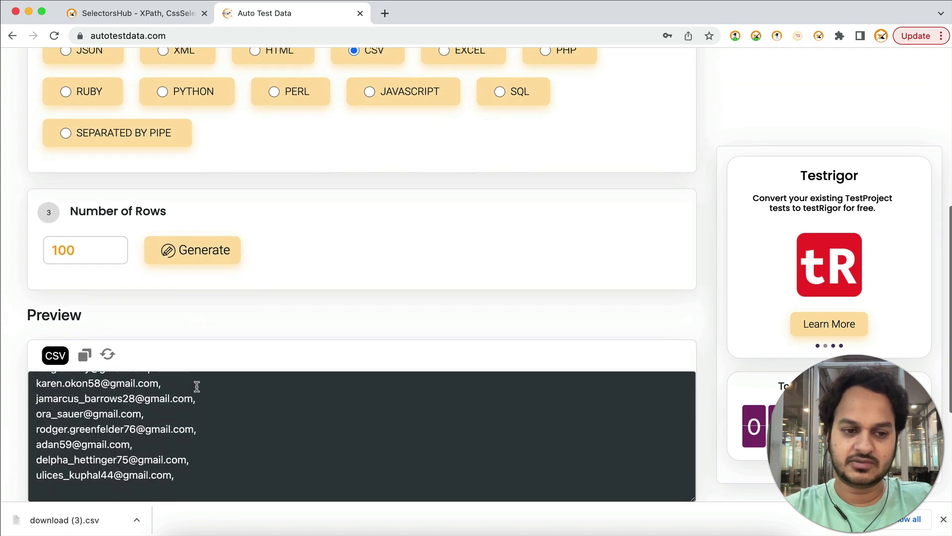
scroll(149, 435, down, 10)
scroll(149, 435, up, 10)
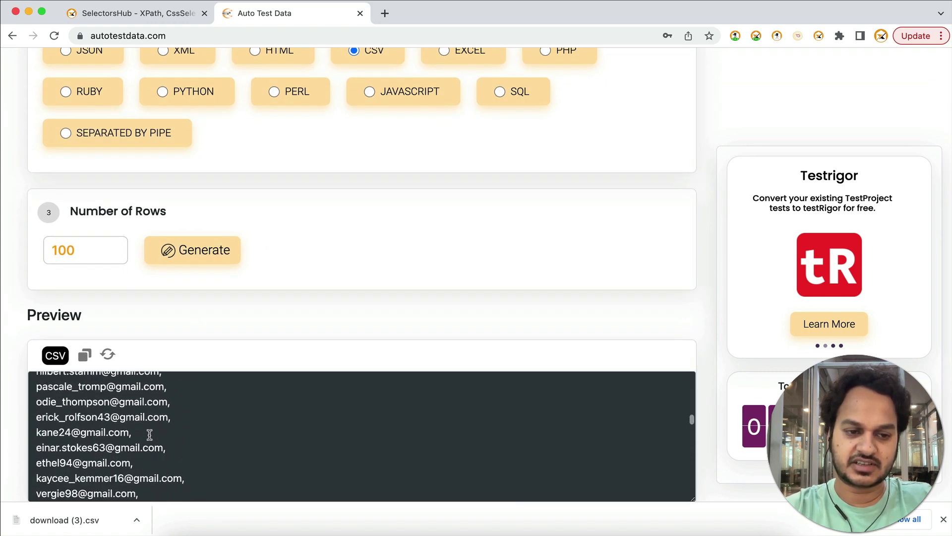
scroll(149, 435, up, 5)
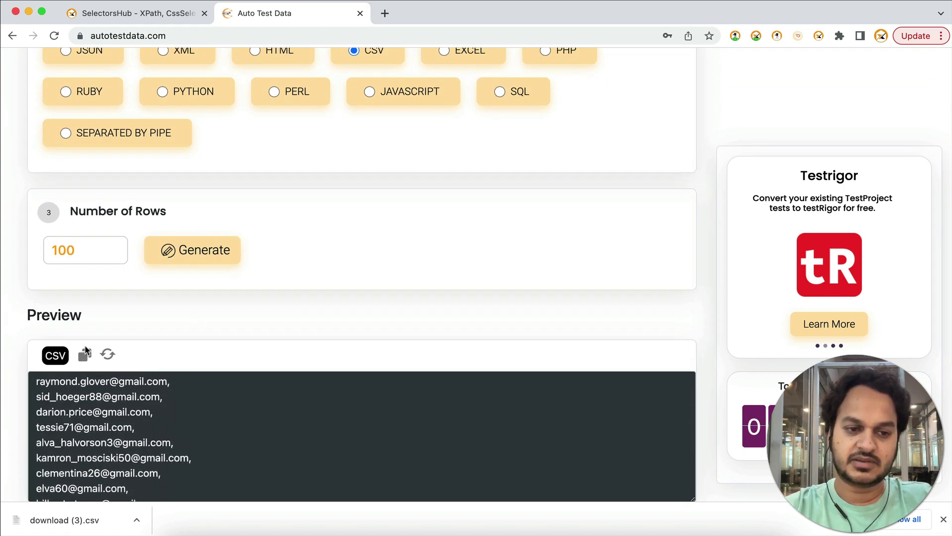
Overwrite the note with the copied email-only CSV list headed "email," and return to AutoTestData
click(86, 354)
key(super+Tab)
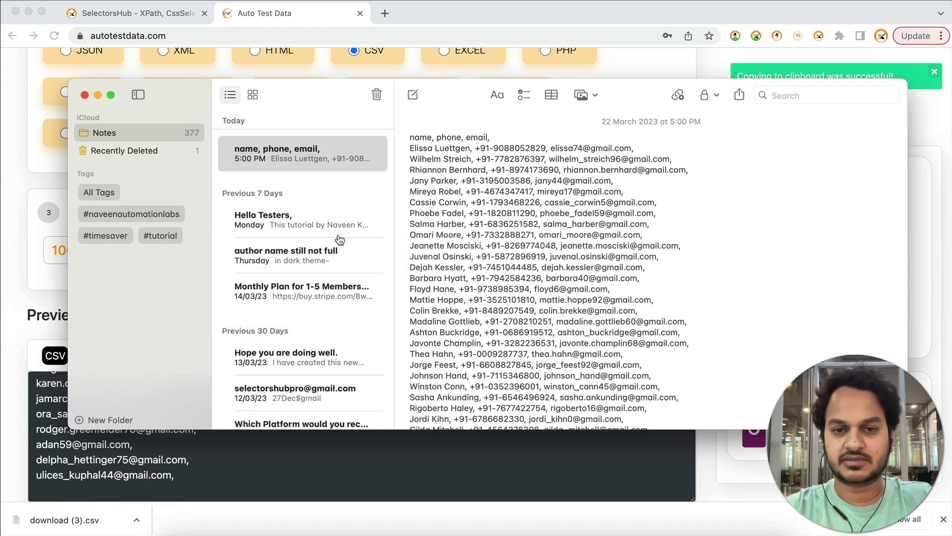
key(super+a)
key(super+v)
scroll(533, 219, up, 2)
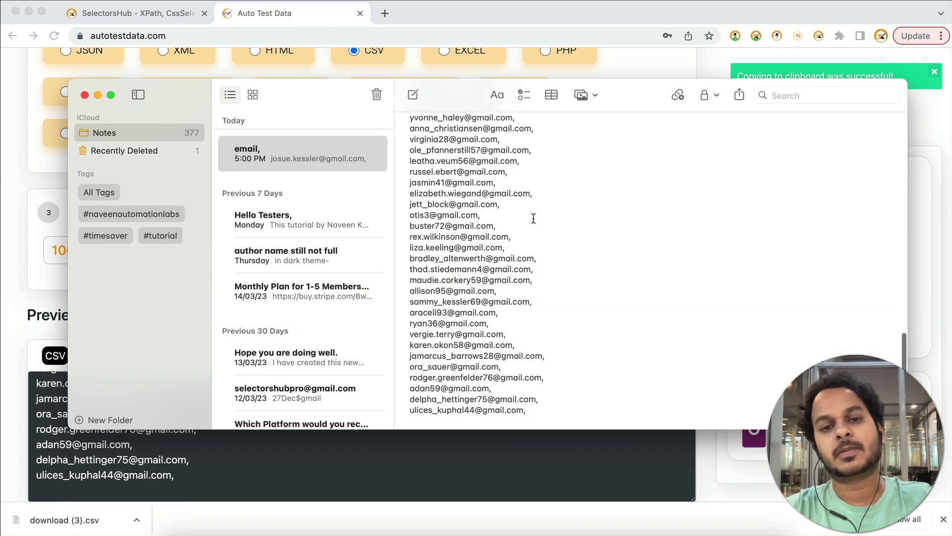
scroll(533, 218, up, 15)
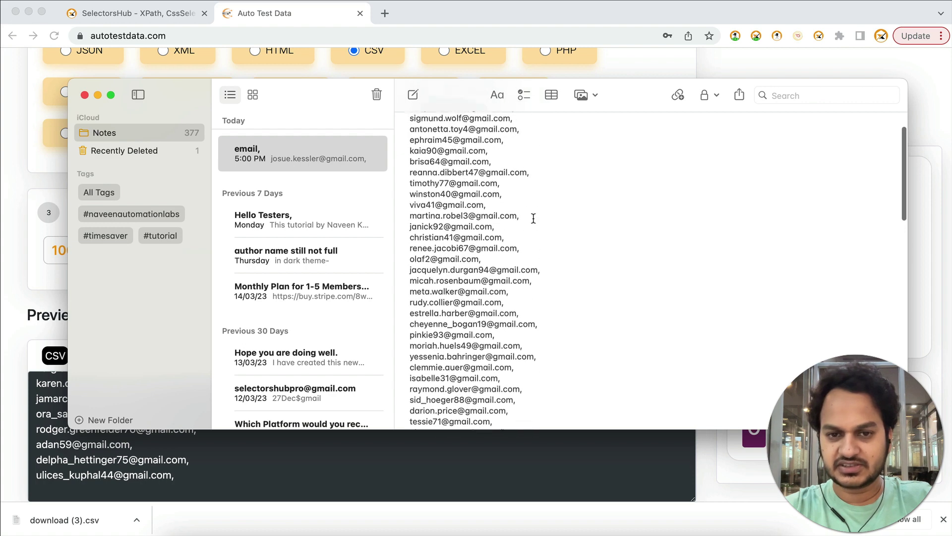
key(super+Tab)
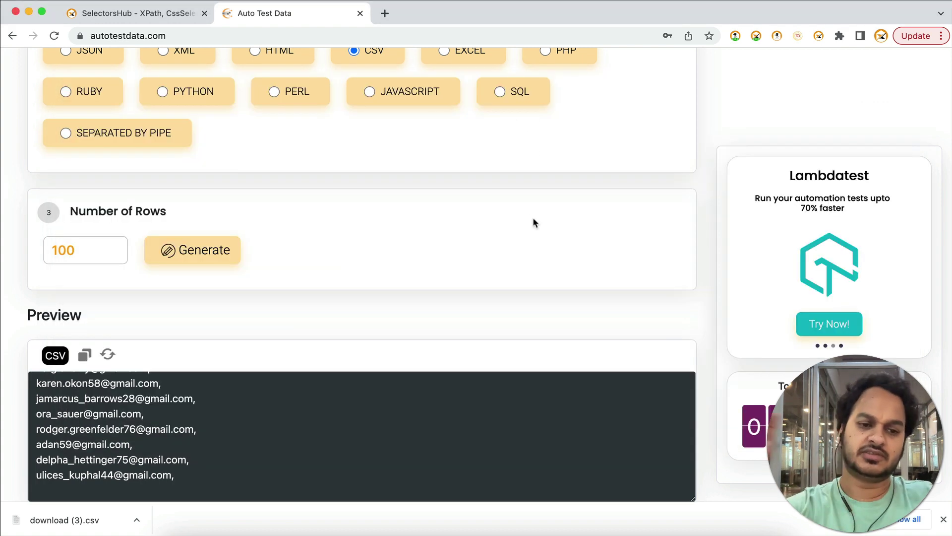
Raise the row count to 1000 and regenerate the CSV of gmail.com addresses
click(90, 250)
text(0)
click(179, 251)
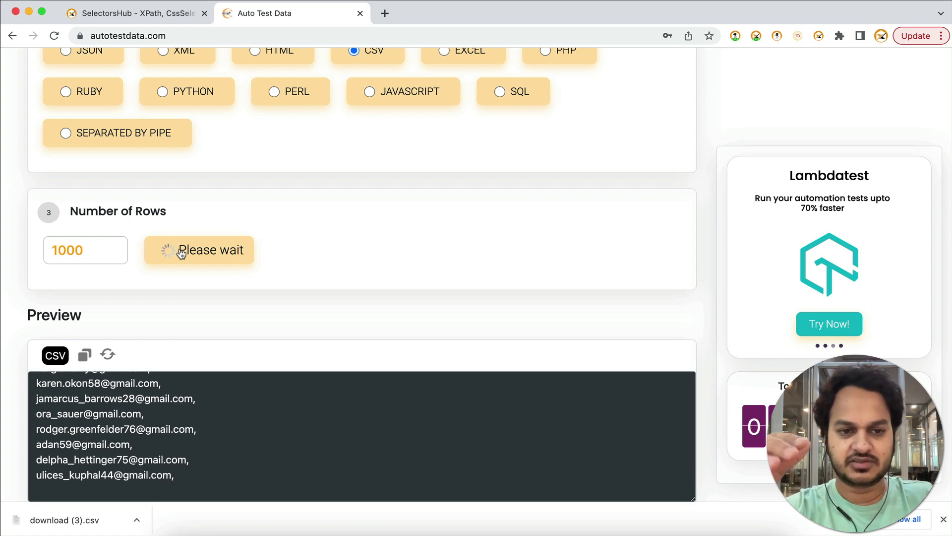
scroll(181, 423, down, 10)
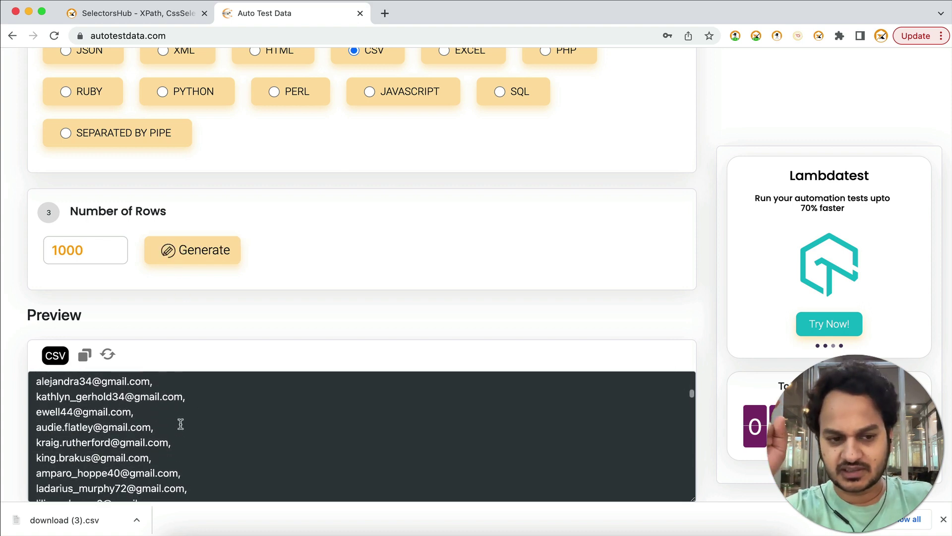
scroll(180, 424, up, 10)
Browse the data type list, picking Country, then reload to restore the five default fields
scroll(180, 423, up, 10)
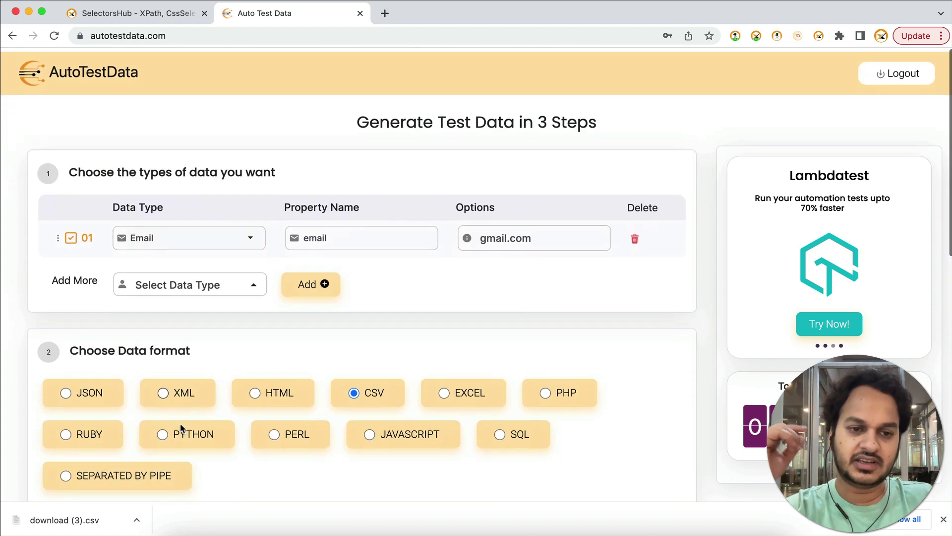
click(248, 289)
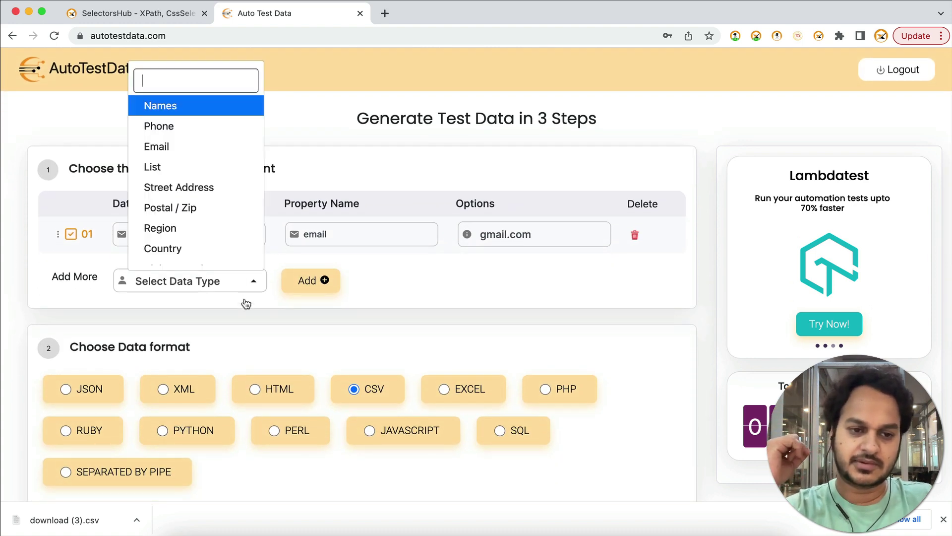
click(193, 254)
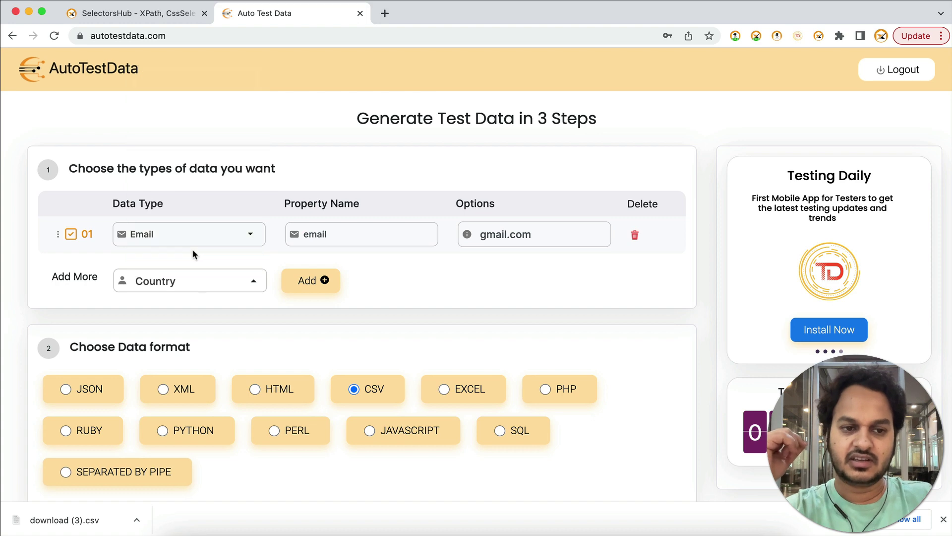
click(203, 283)
scroll(218, 206, down, 1)
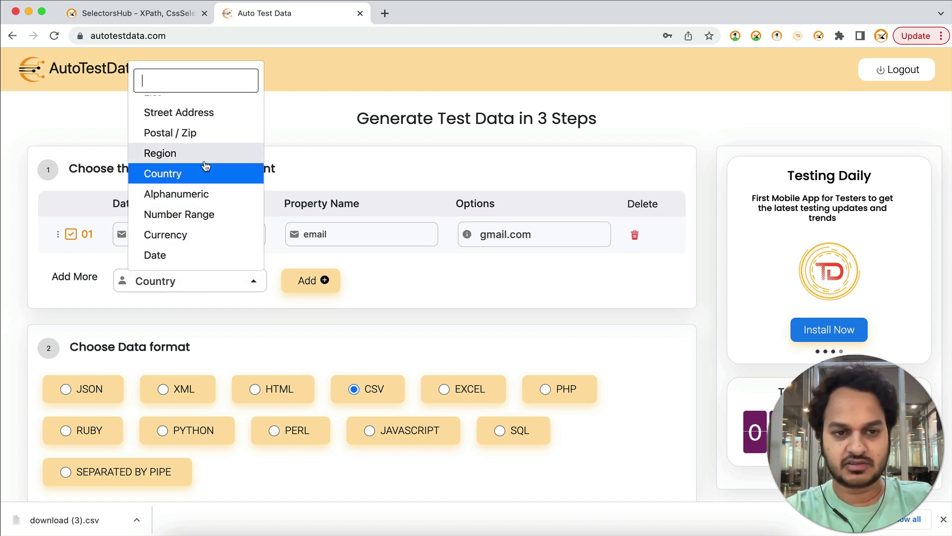
scroll(206, 167, up, 3)
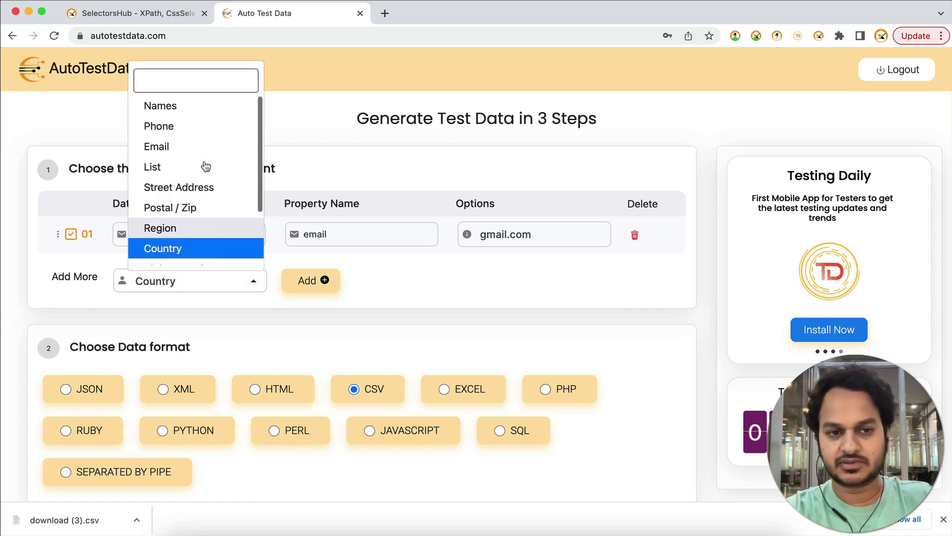
click(385, 287)
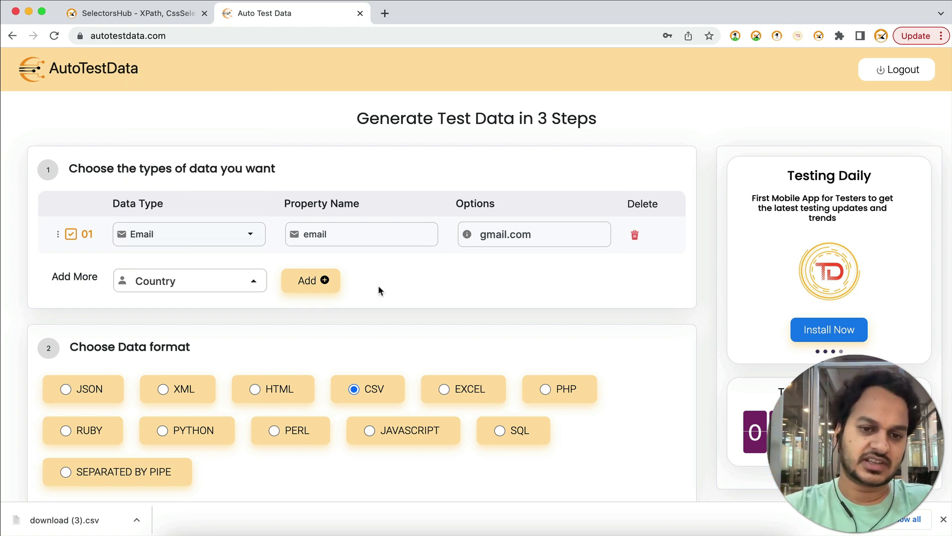
key(super+r)
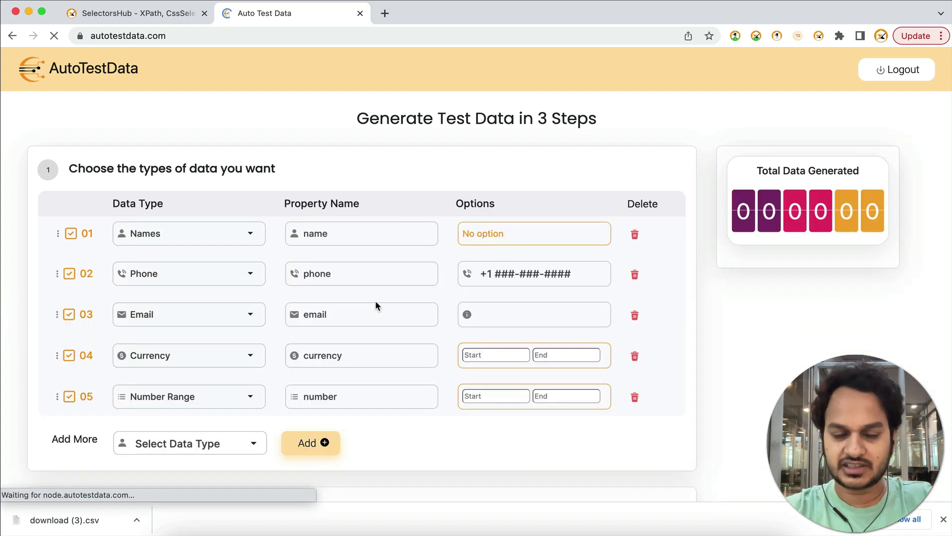
Dismiss the download bar, then generate and review 10 JSON rows with name, phone, email, currency and number
scroll(375, 303, down, 1)
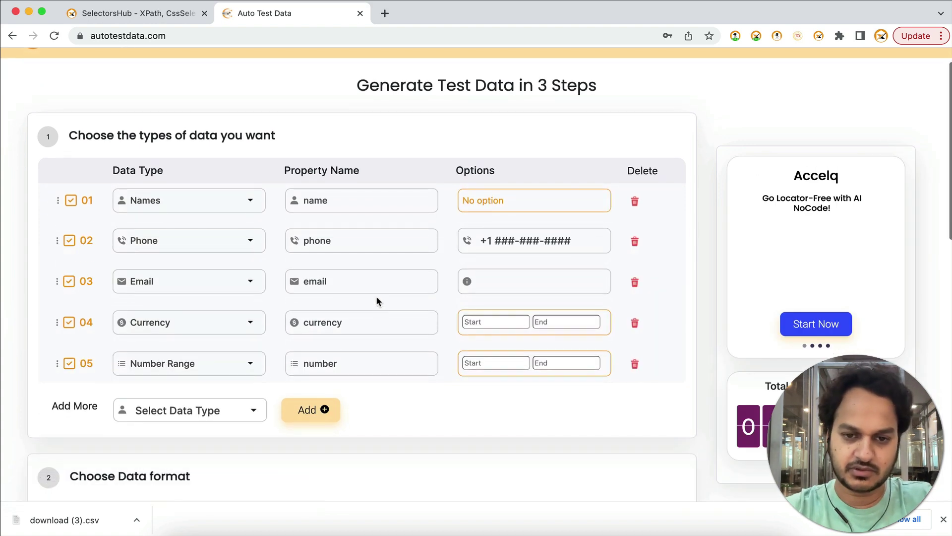
click(943, 518)
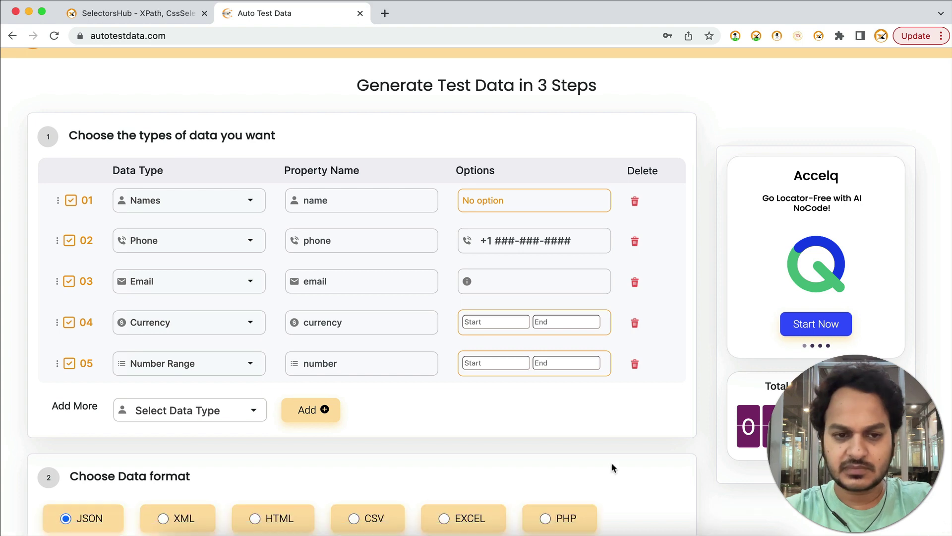
scroll(611, 463, down, 5)
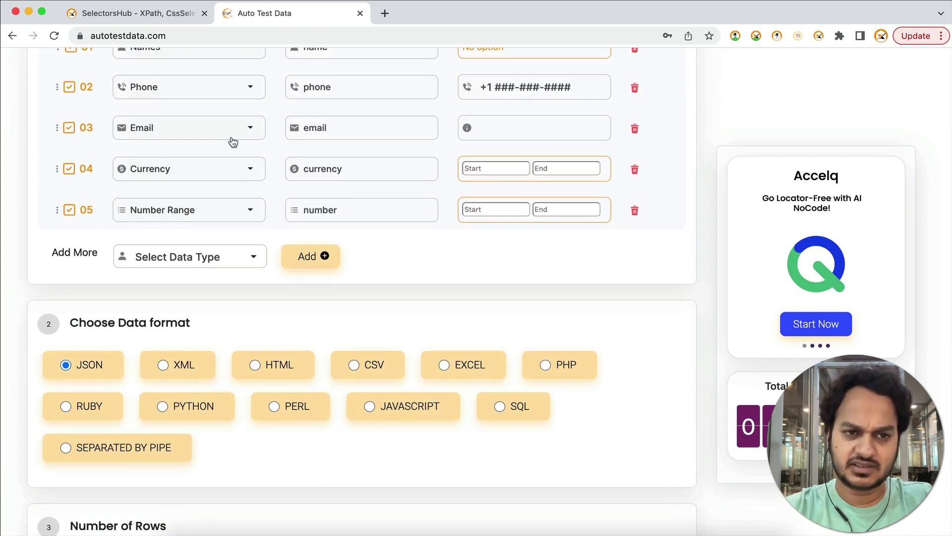
scroll(232, 142, up, 2)
scroll(237, 270, down, 5)
scroll(237, 272, down, 5)
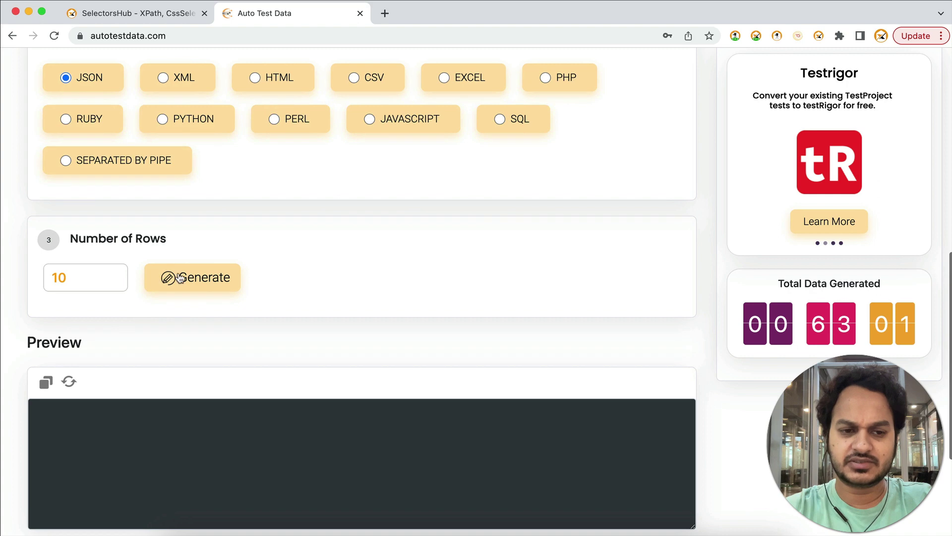
click(179, 278)
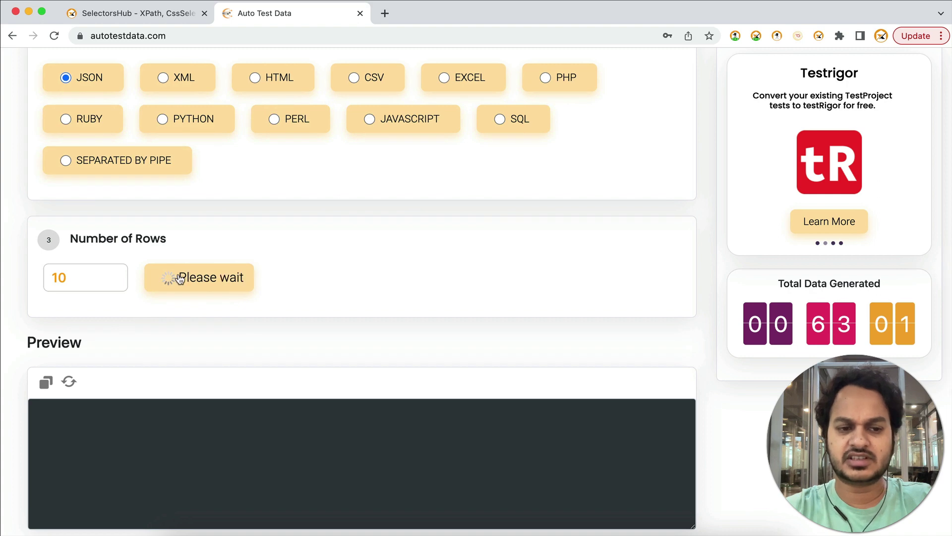
scroll(149, 273, down, 3)
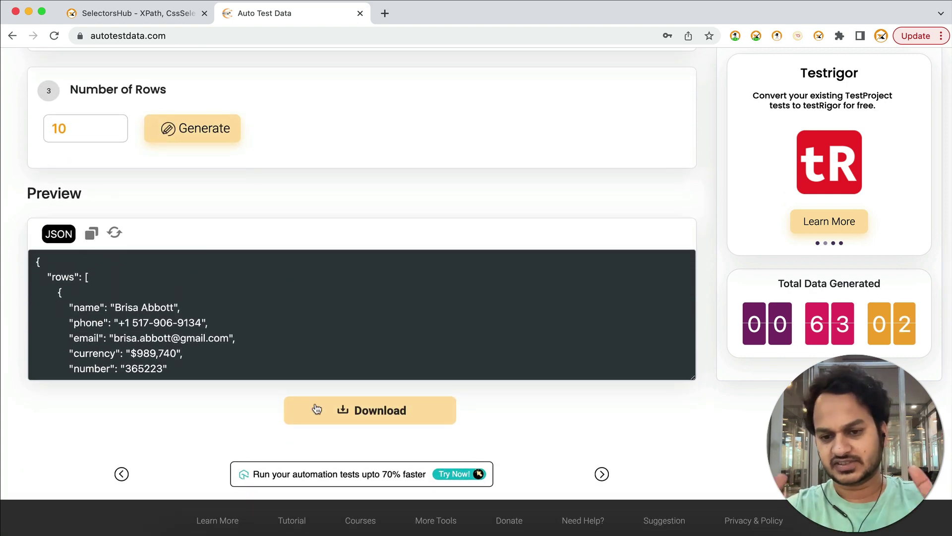
scroll(316, 403, up, 15)
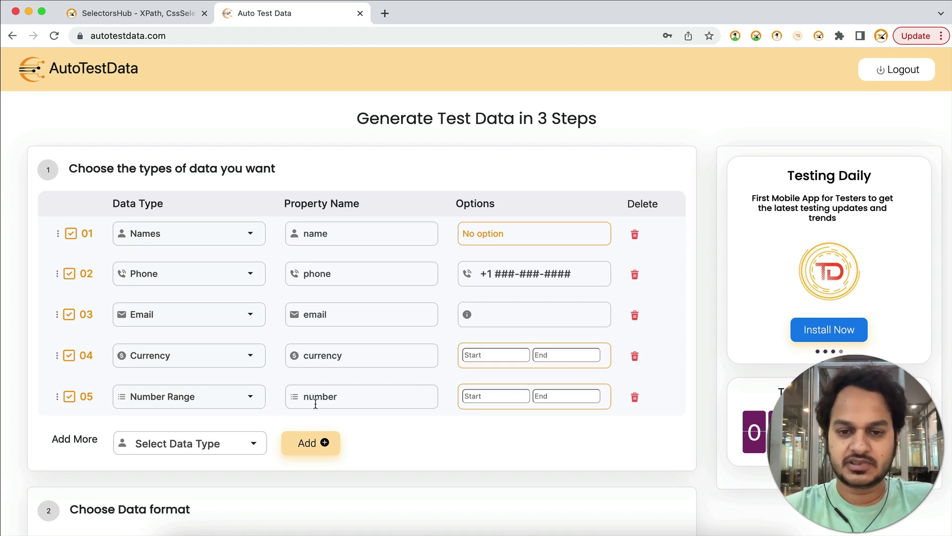
scroll(315, 404, down, 6)
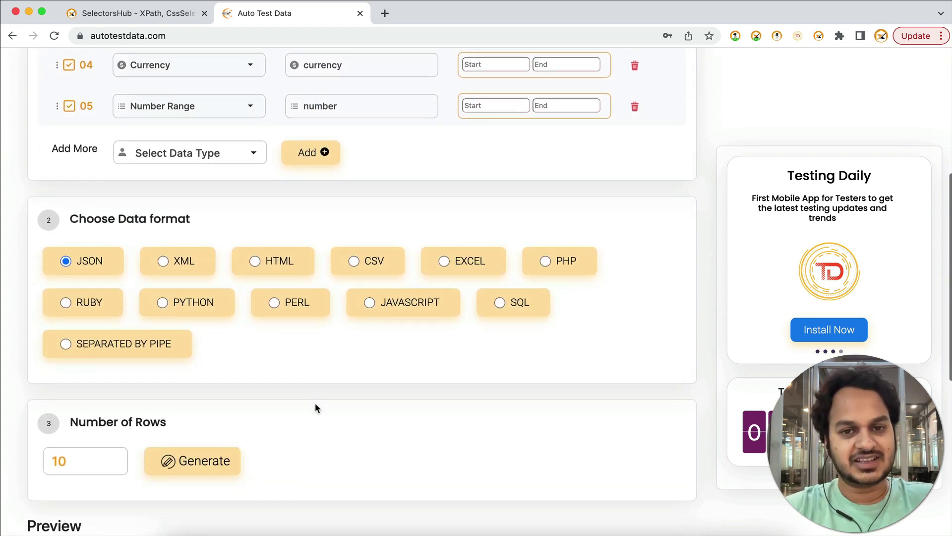
scroll(315, 403, down, 10)
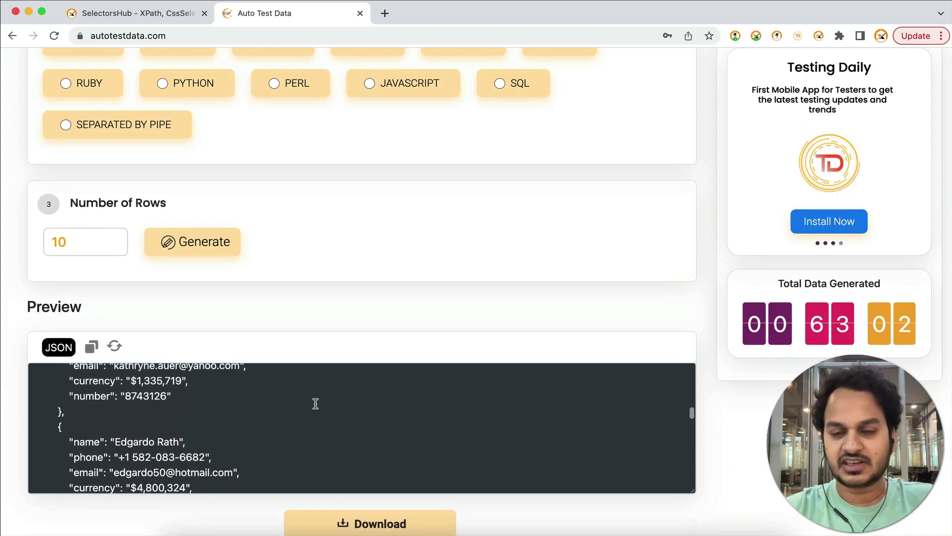